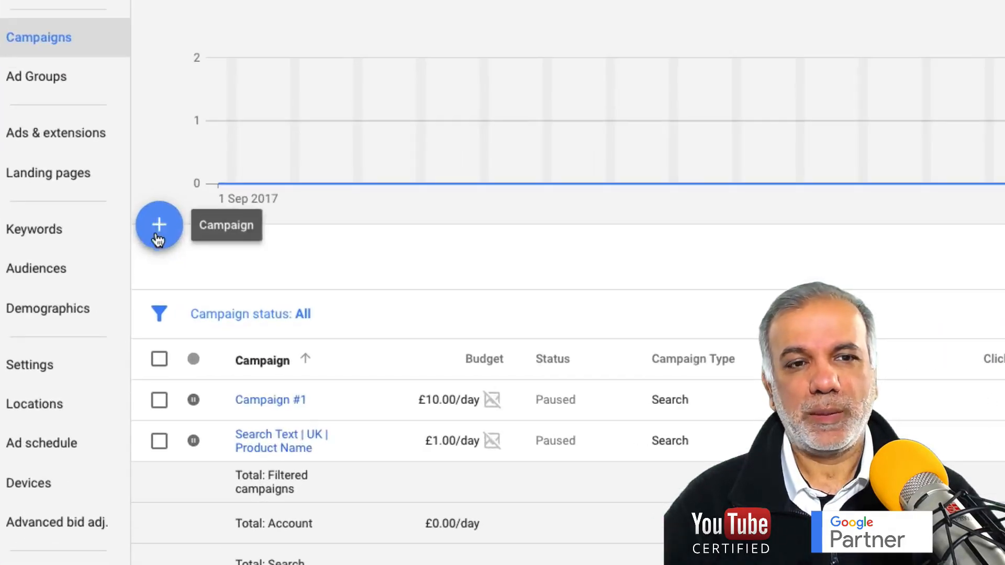
Start a new Search Network campaign with Leads as its goal
left_click(161, 230)
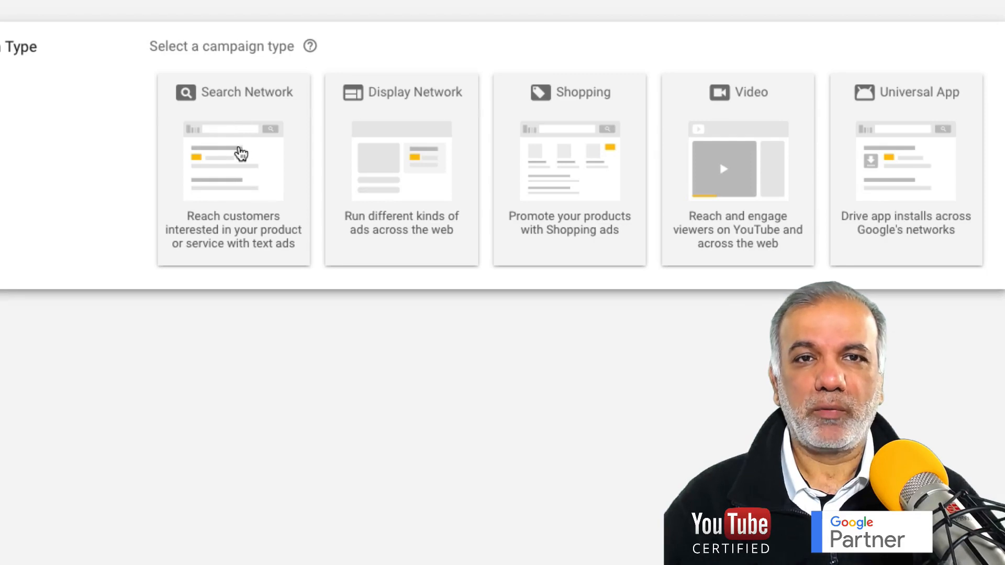
left_click(266, 142)
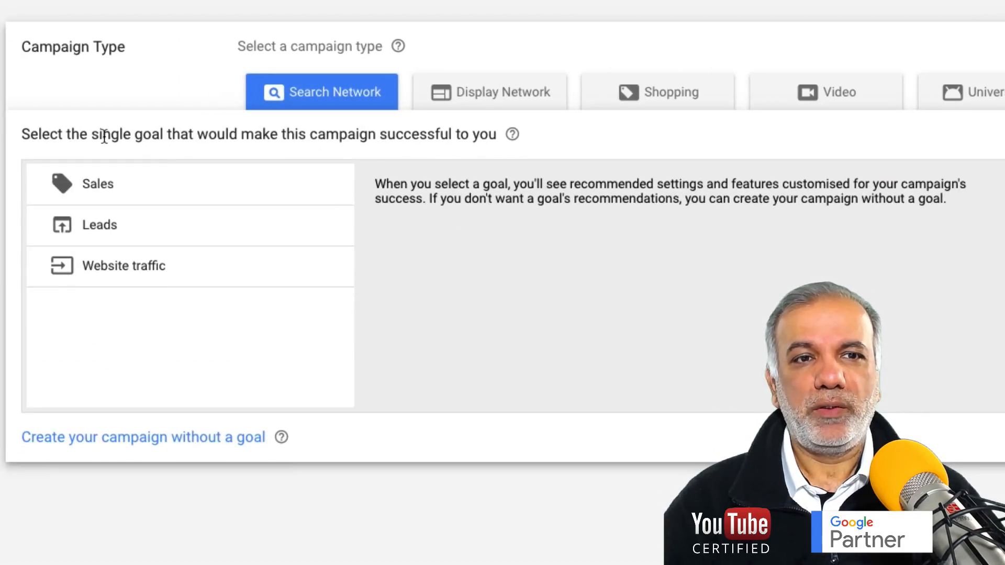
left_click(148, 198)
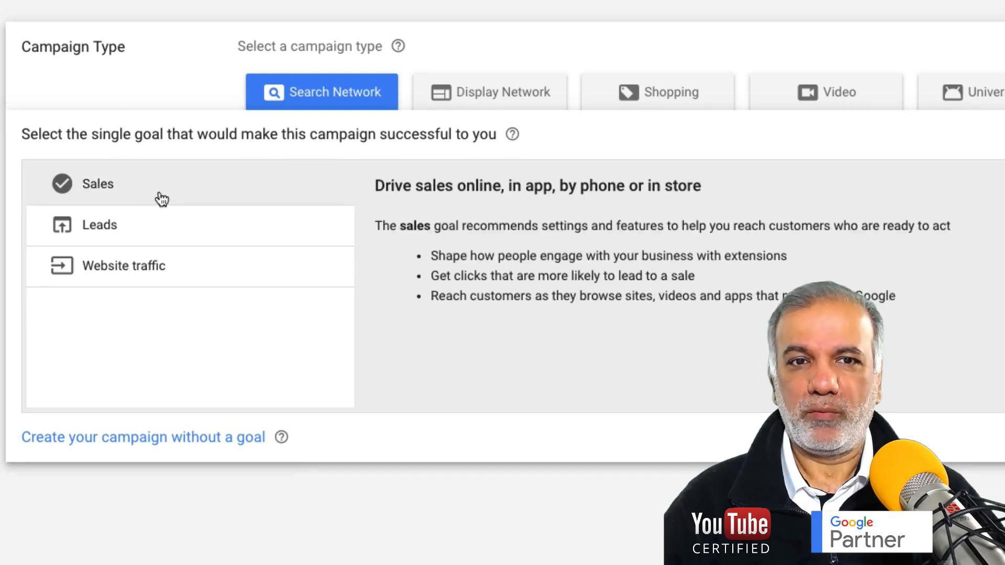
left_click(167, 232)
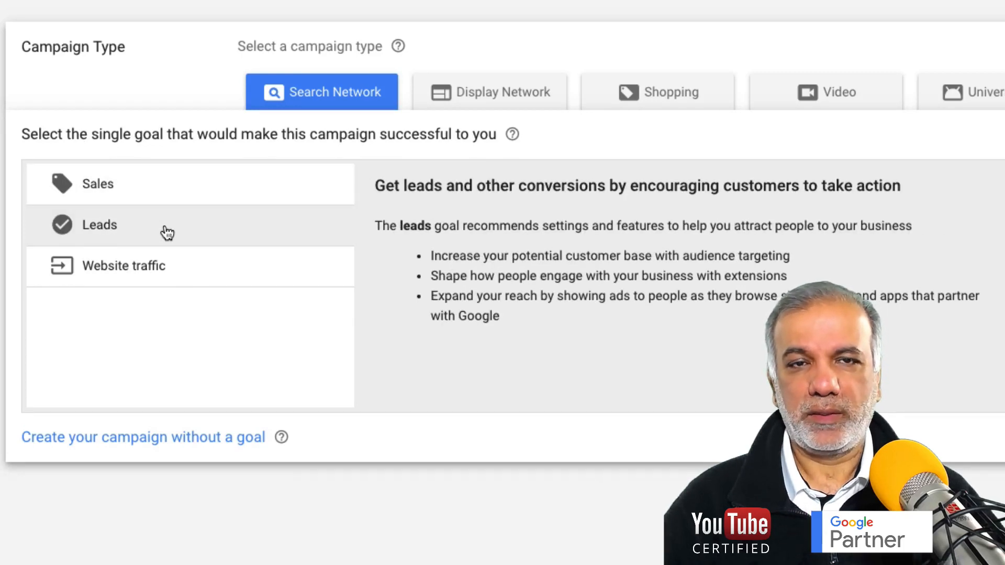
left_click(188, 270)
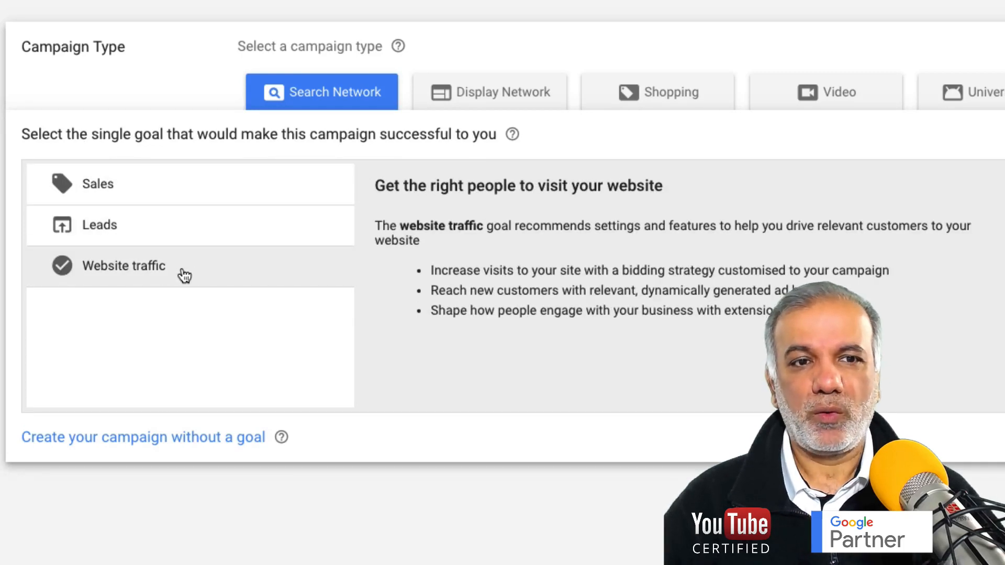
left_click(190, 233)
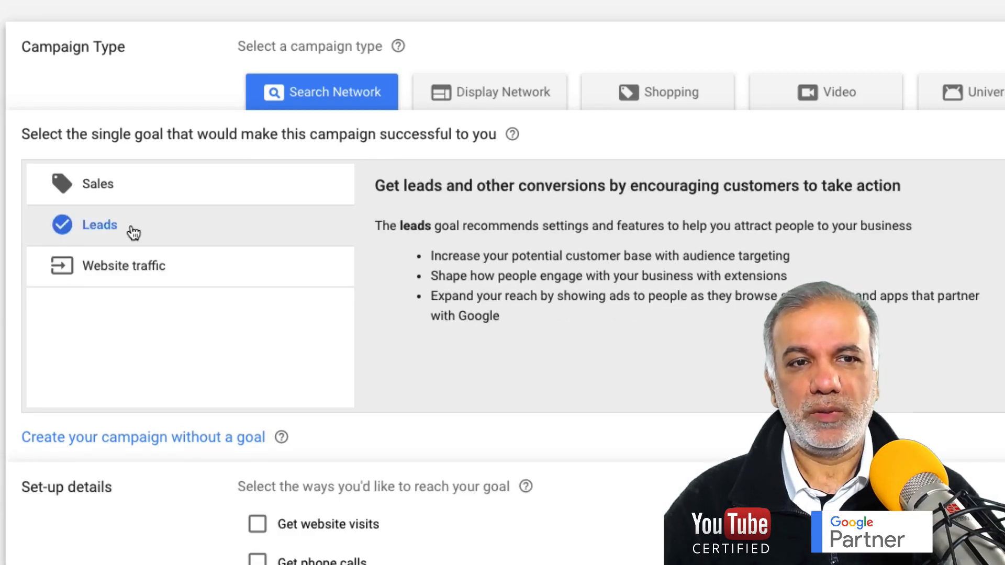
left_click(222, 260)
scroll(222, 260, "down", 2)
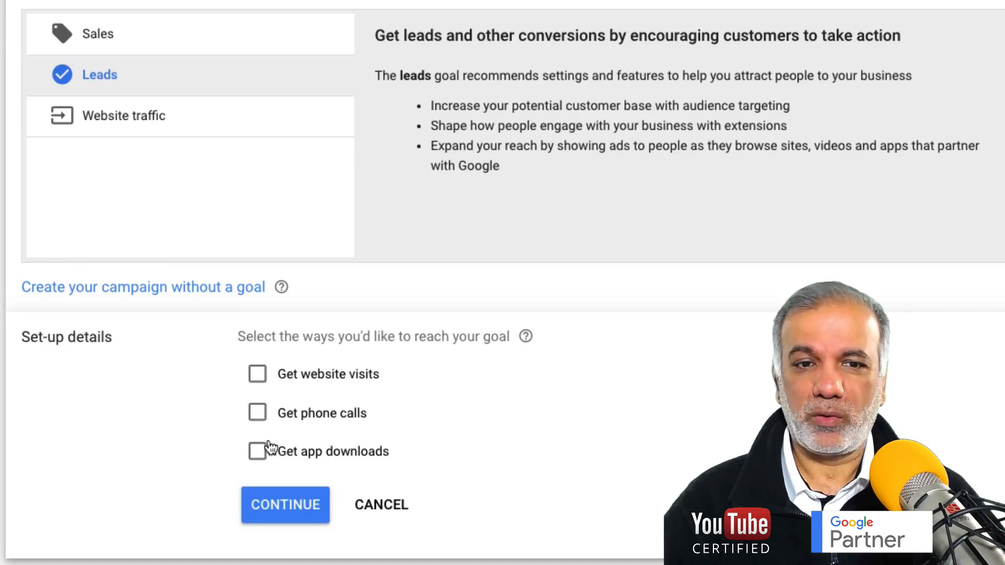
left_click(262, 381)
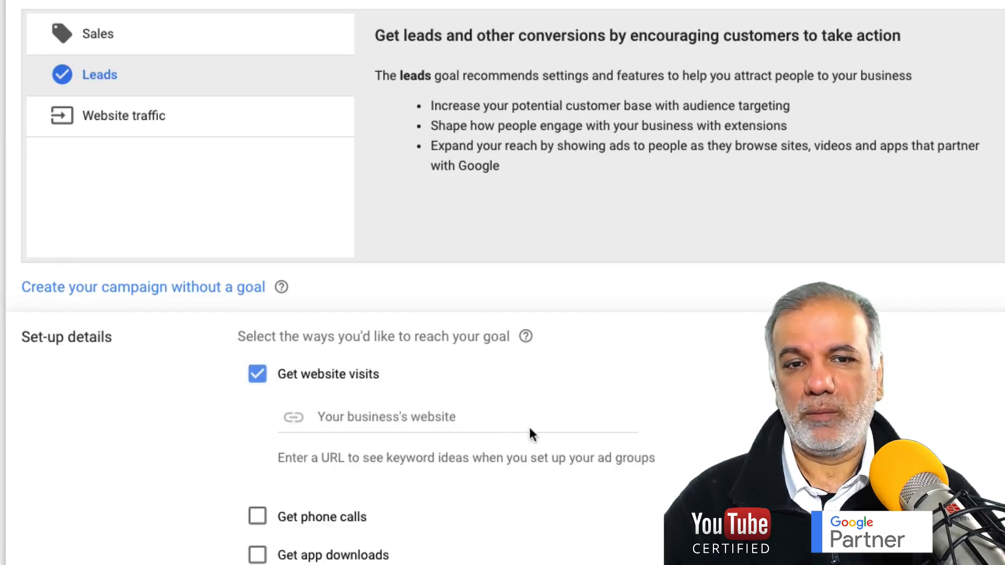
left_click(370, 413)
type("www.")
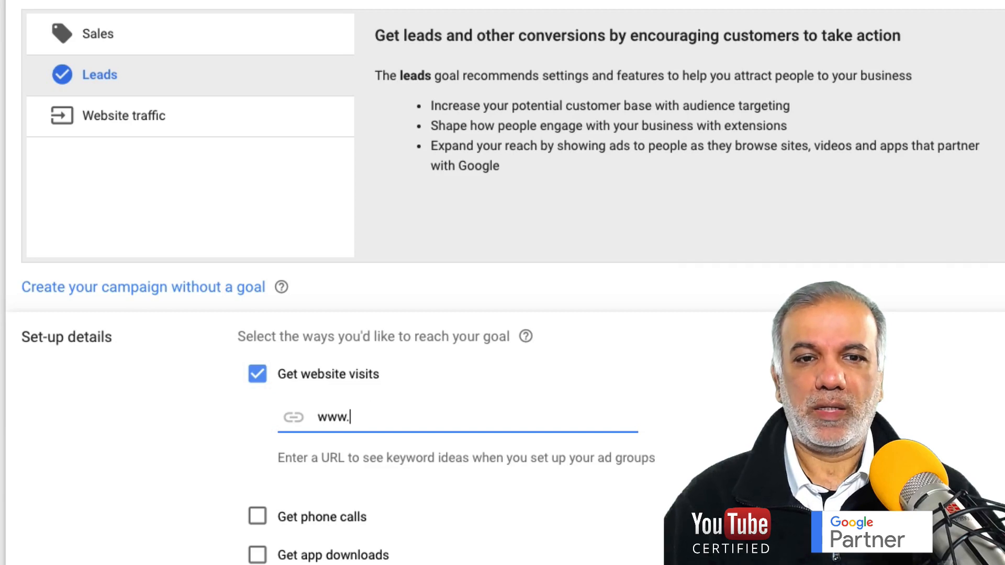
type("sfdigital.co")
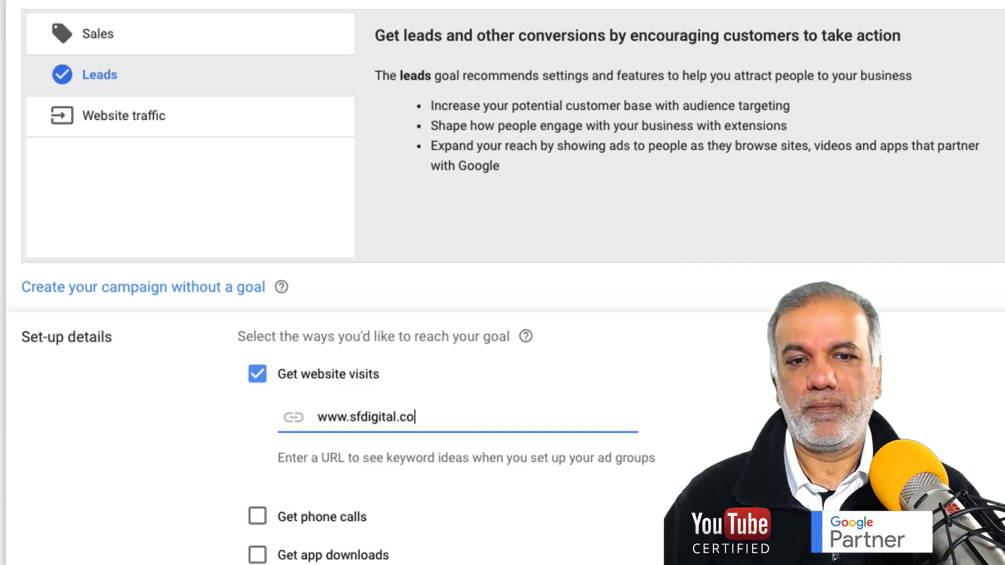
type(".uk")
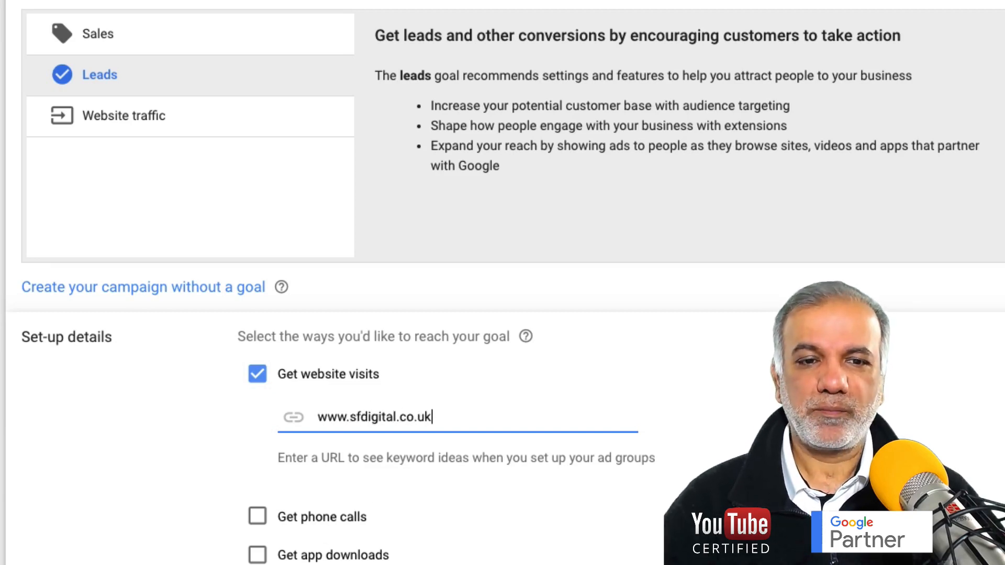
left_click(496, 359)
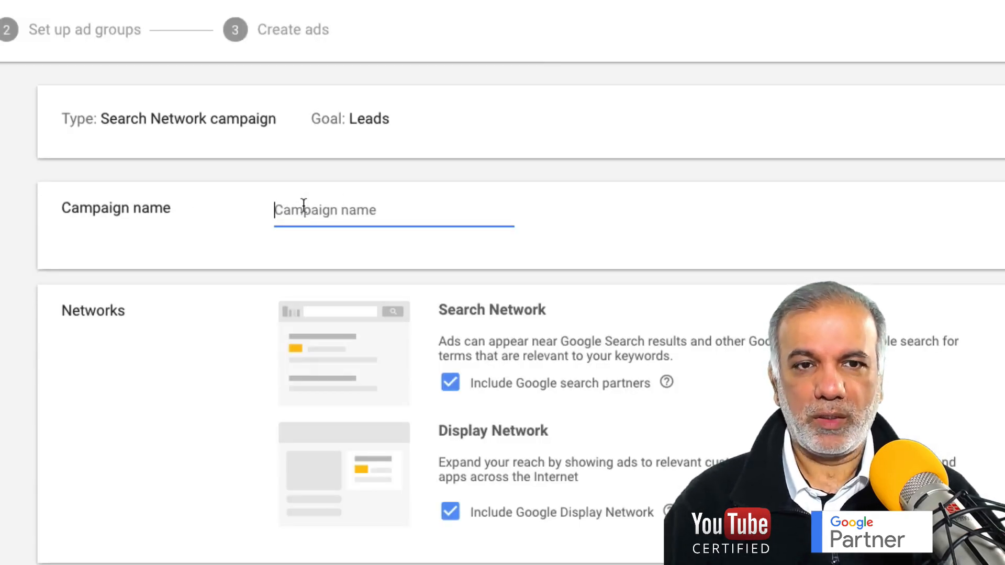
Name the campaign Test 1 and exclude both Google search partners and the Google Display Network
type("Test 1")
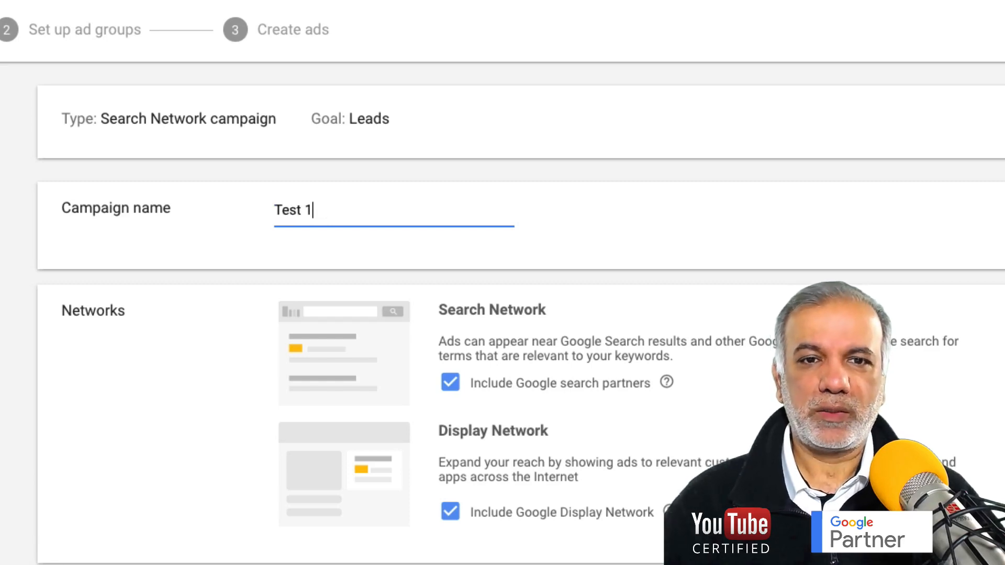
scroll(589, 311, "down", 2)
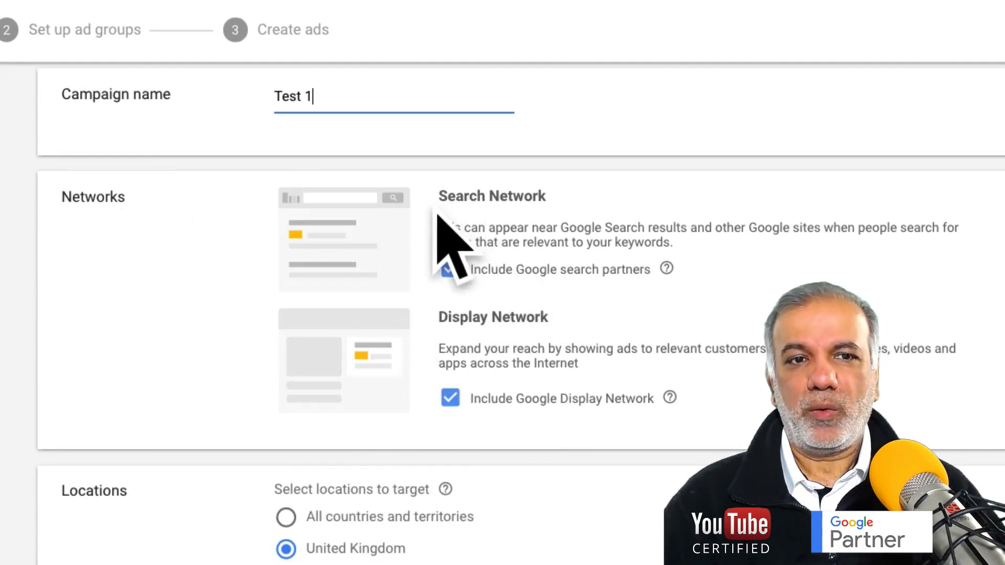
left_click(452, 402)
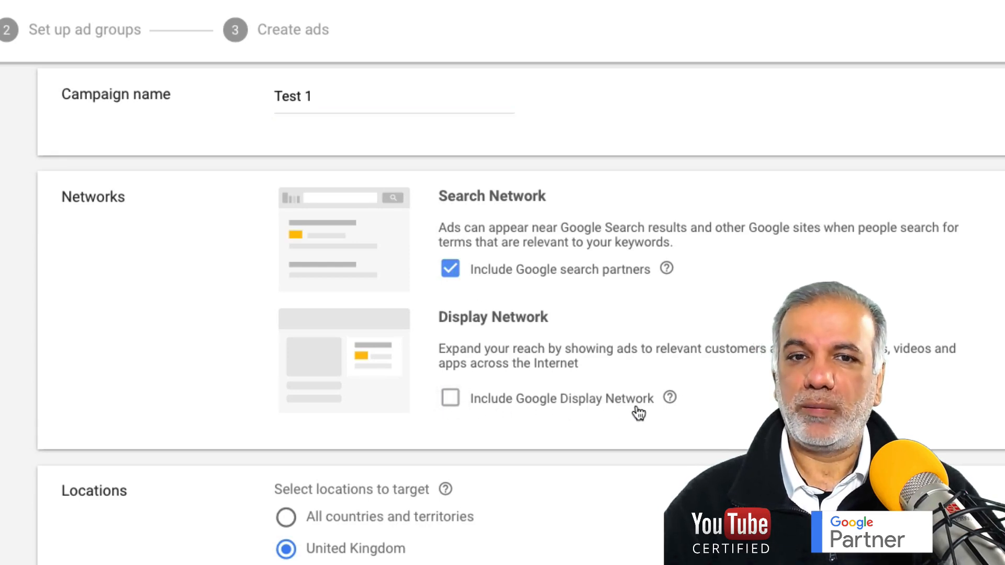
left_click(451, 270)
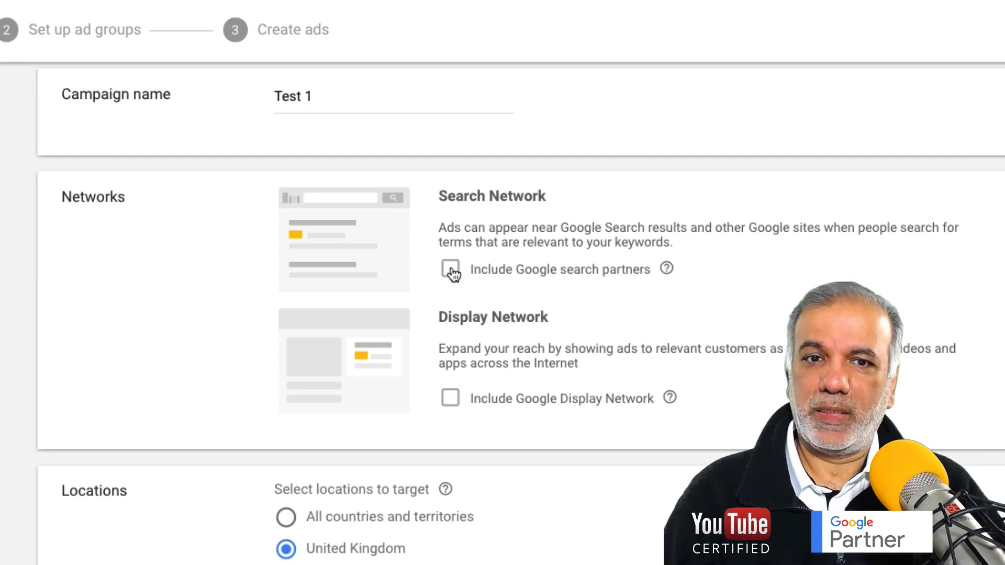
scroll(451, 275, "up", 1)
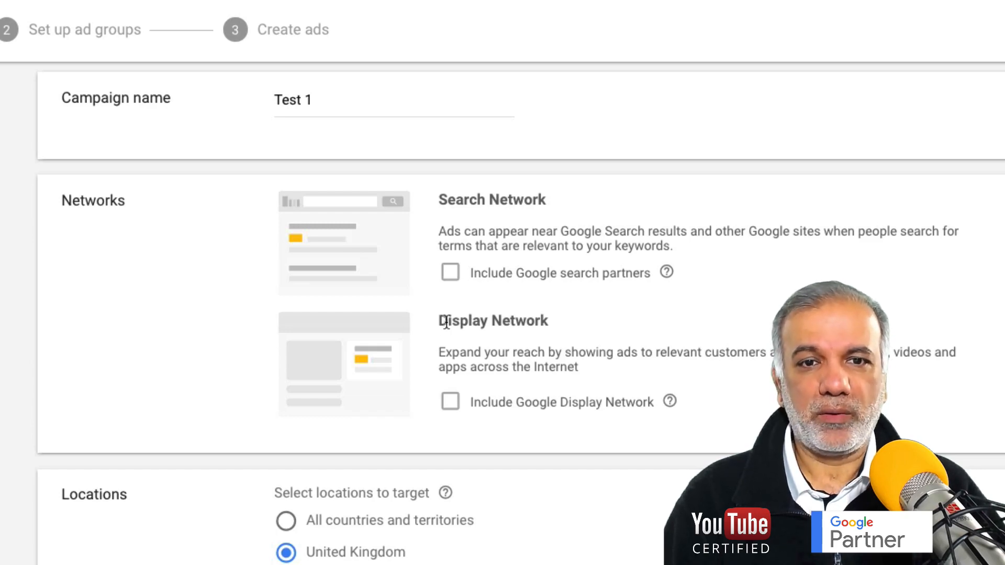
left_click_drag(445, 322, 498, 321)
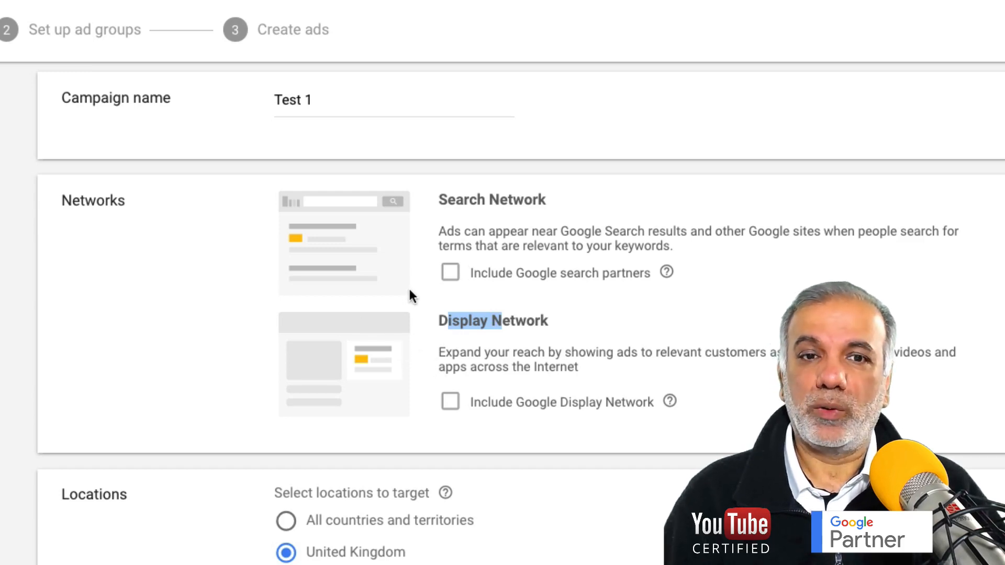
left_click(419, 278)
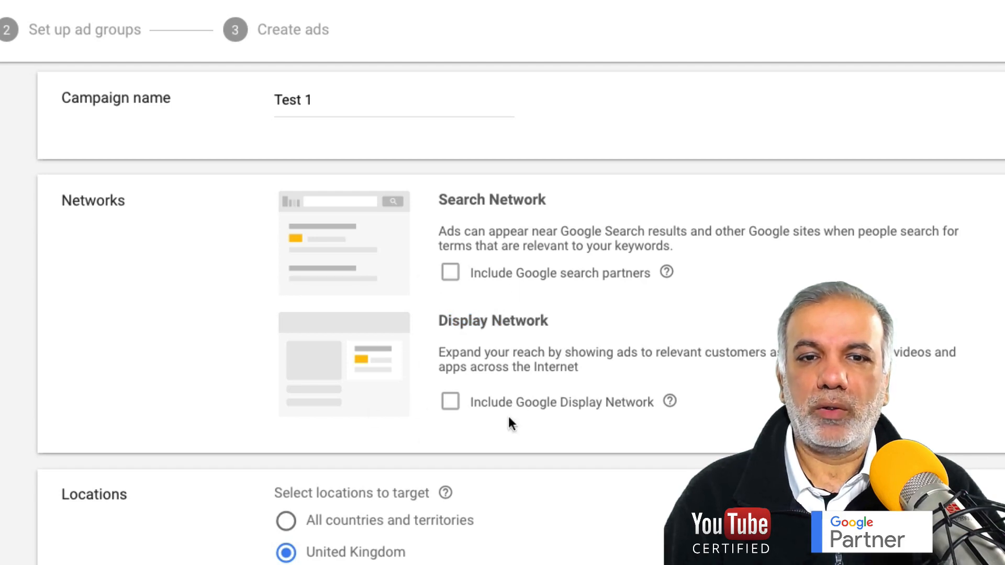
Switch the location targeting to all countries and territories and back to United Kingdom
scroll(526, 398, "down", 5)
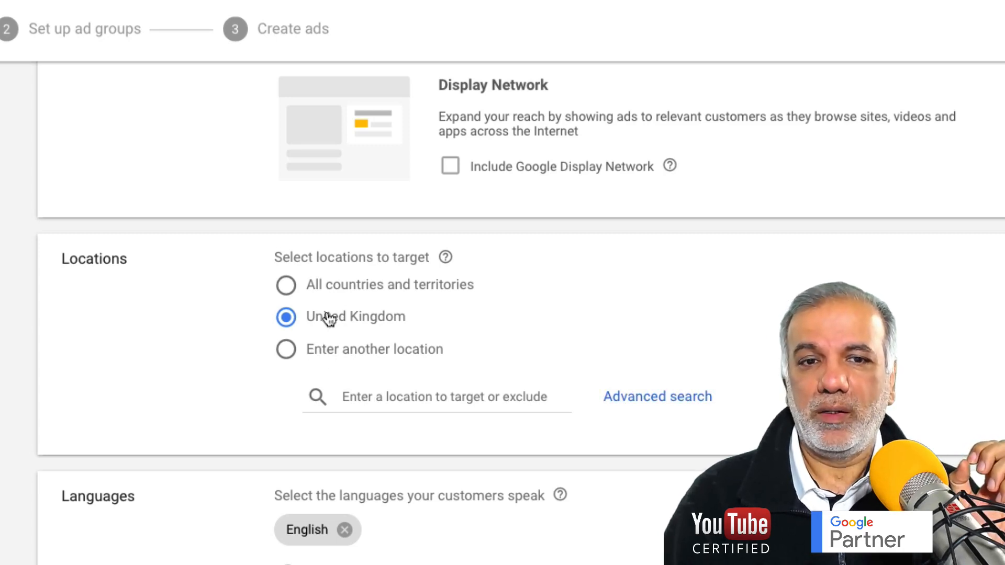
left_click(286, 289)
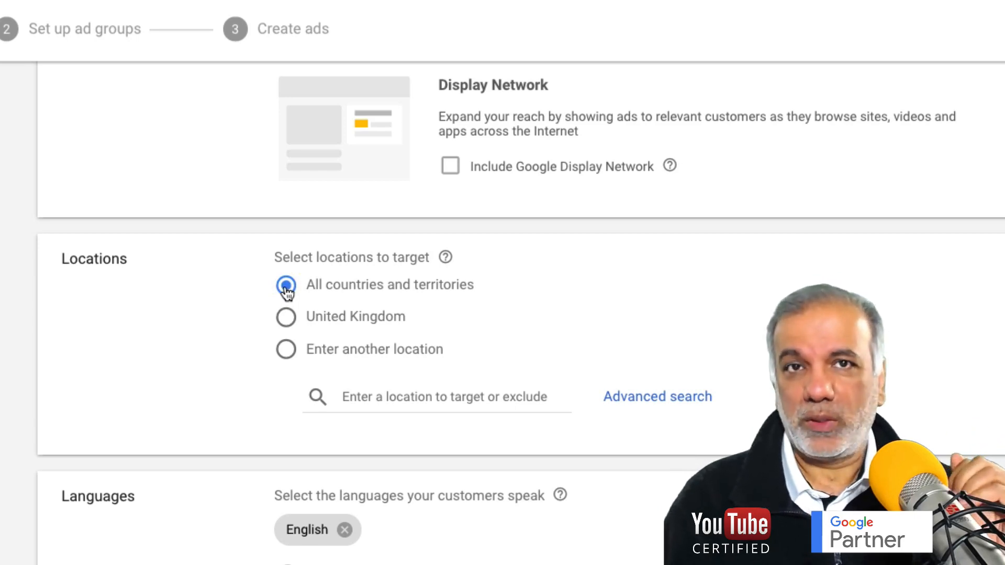
left_click(287, 318)
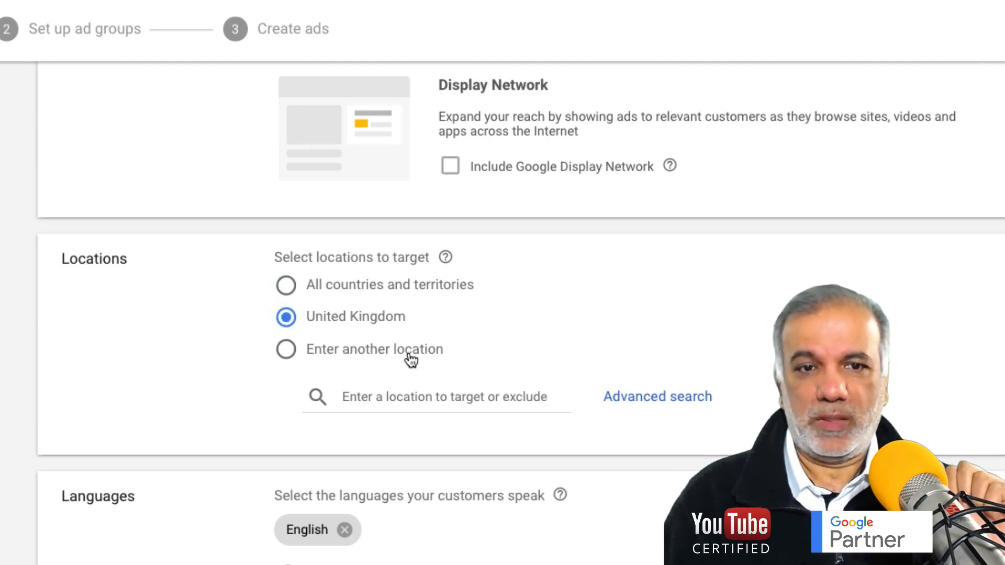
In the advanced location search, target a 20 mi radius around London
left_click(662, 405)
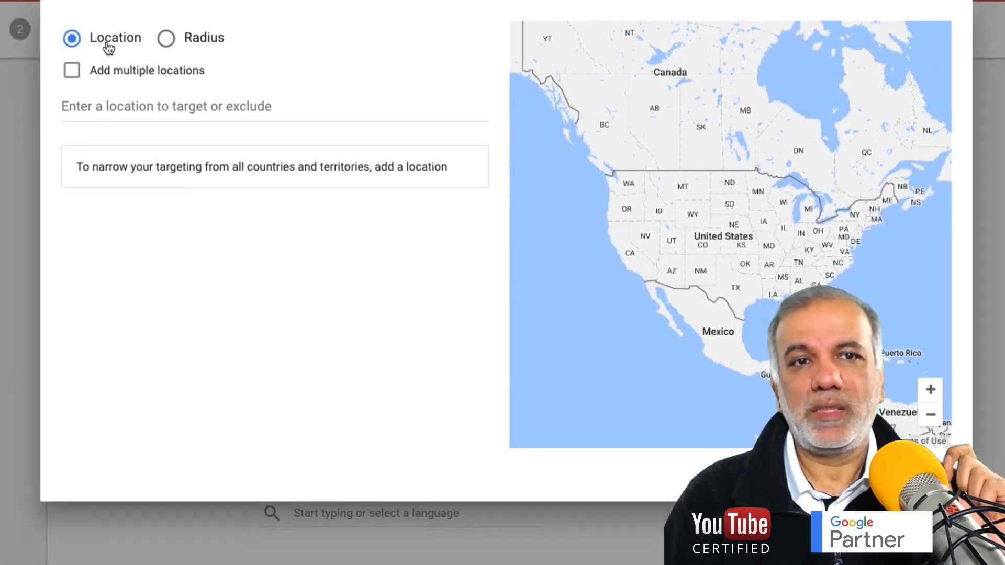
left_click(166, 41)
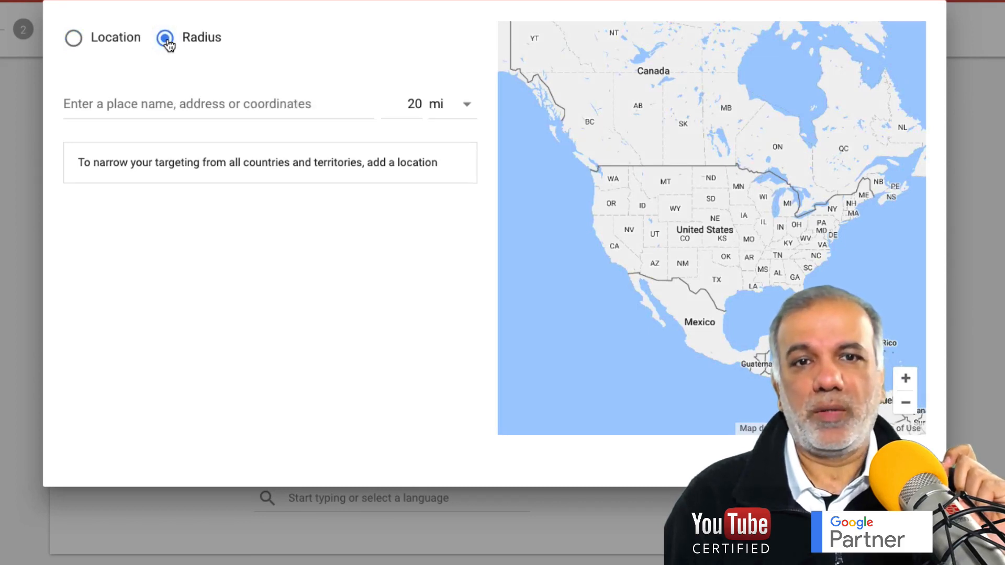
left_click(164, 105)
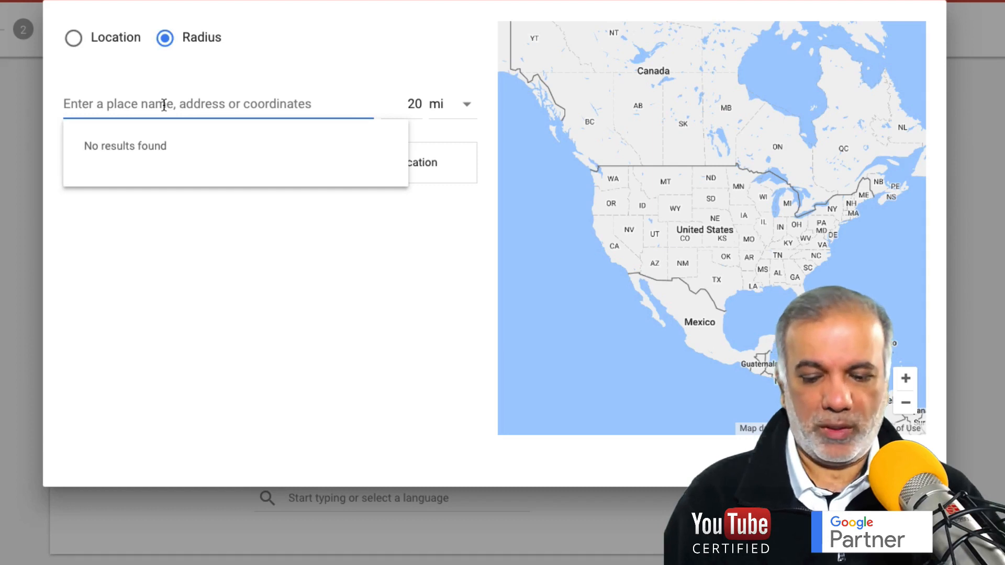
type("lonon")
key("BackSpace")
key("BackSpace")
type("d")
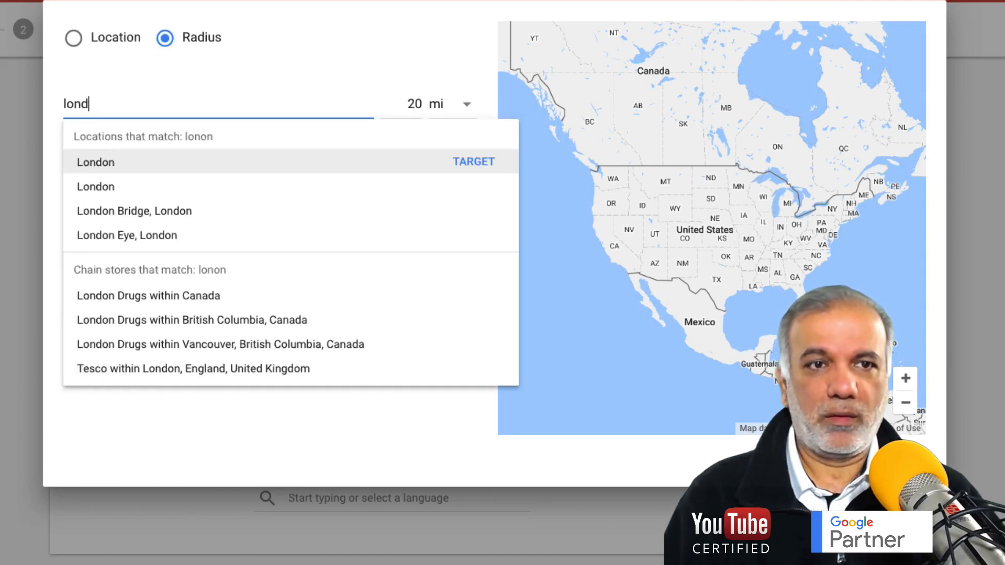
type("on")
left_click(477, 163)
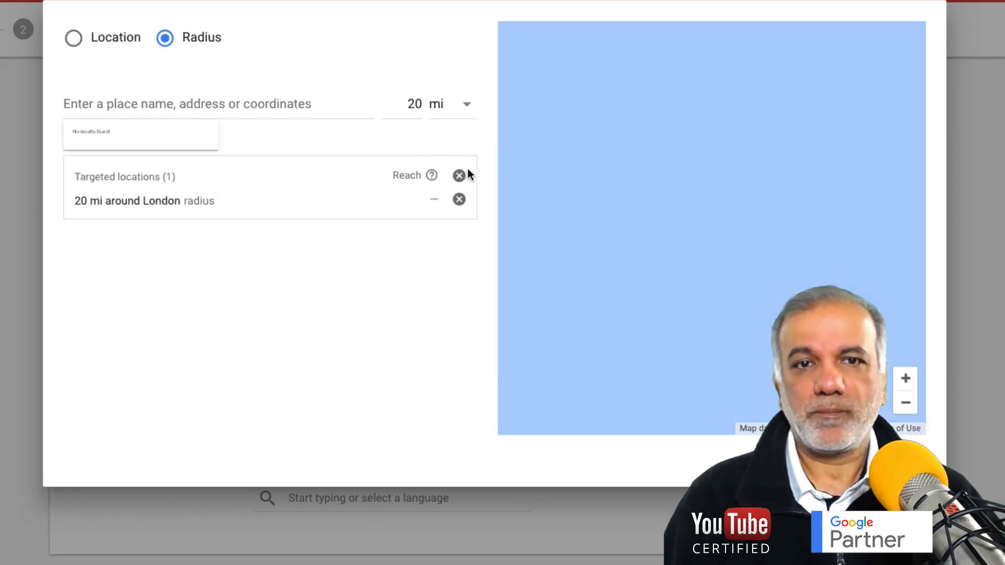
Add a second radius target of 2 mi around London and close the advanced location search
left_click(464, 108)
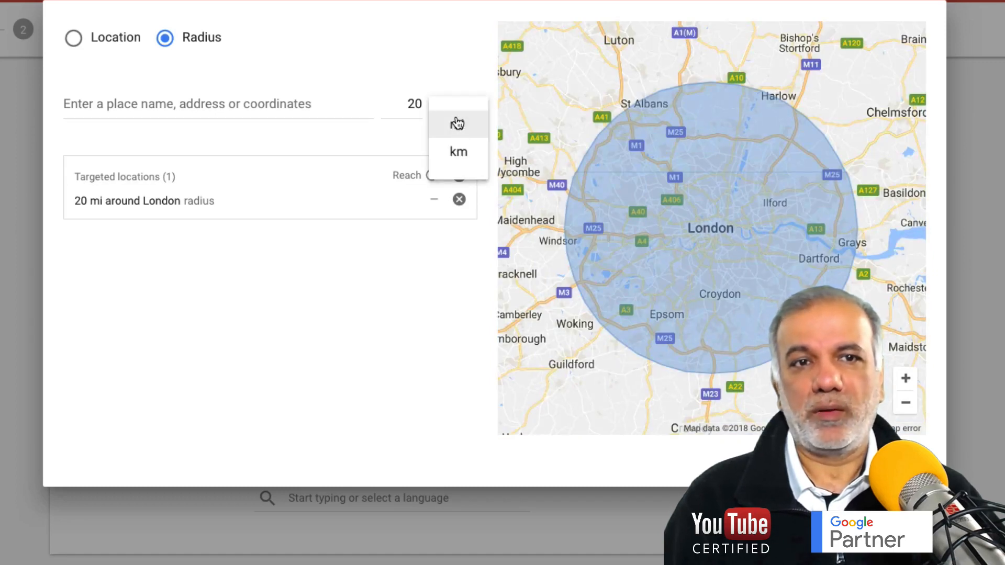
left_click(412, 107)
double_click(410, 107)
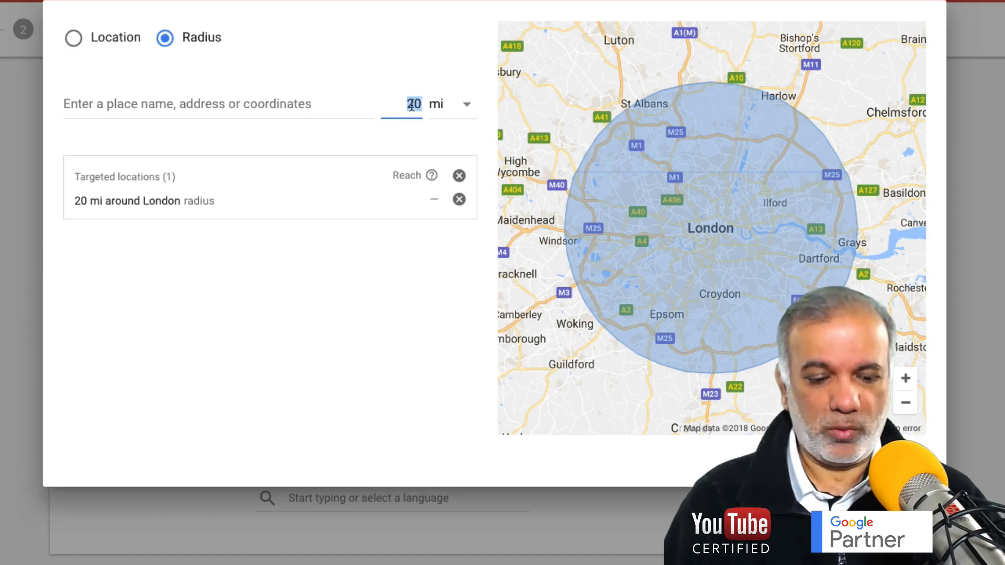
type("2")
left_click(204, 107)
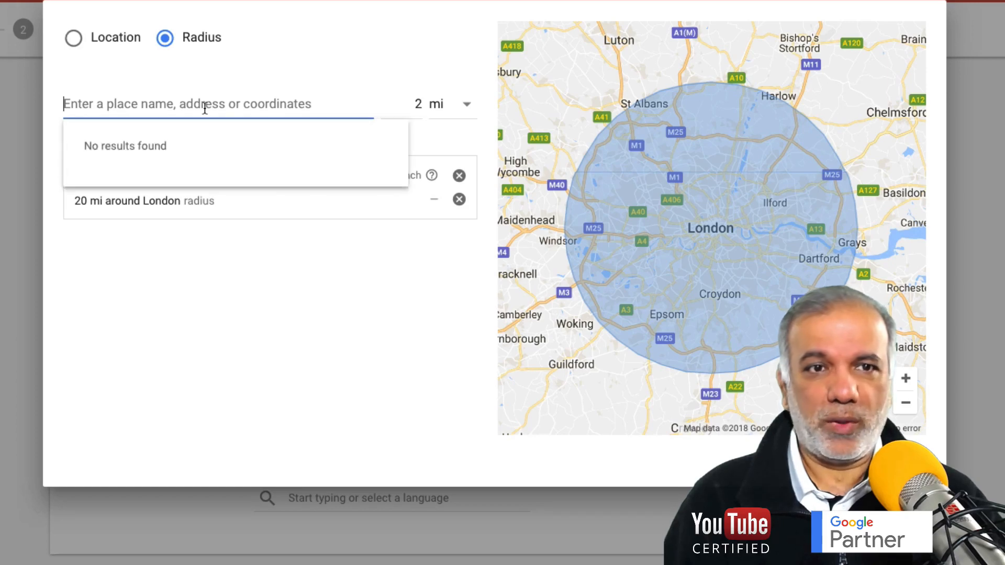
type("london")
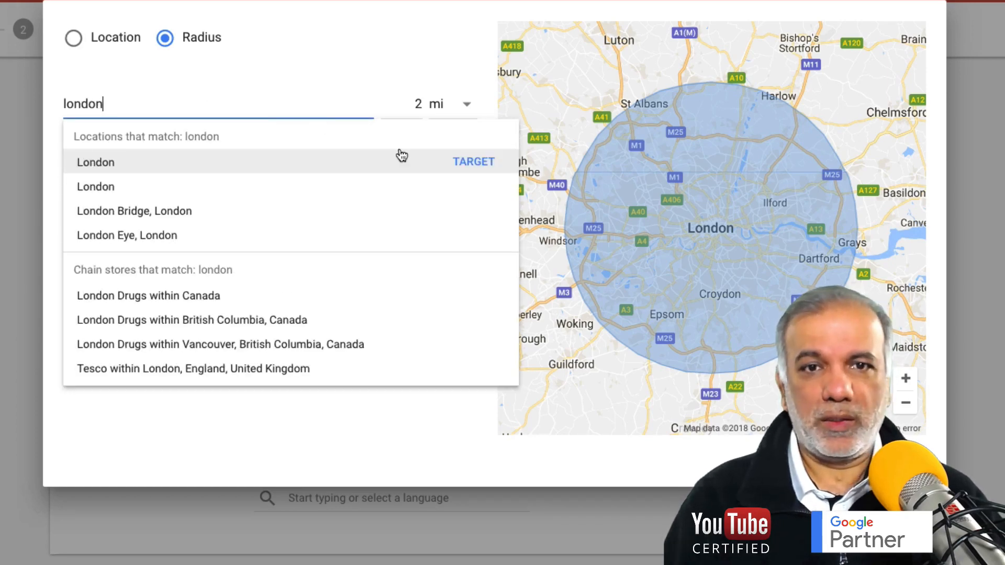
left_click(475, 160)
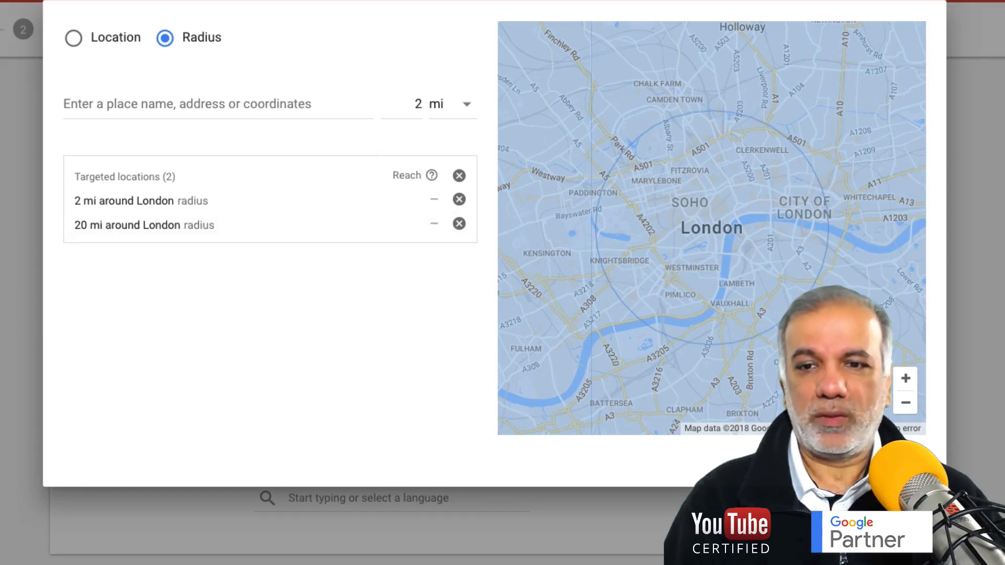
left_click(858, 461)
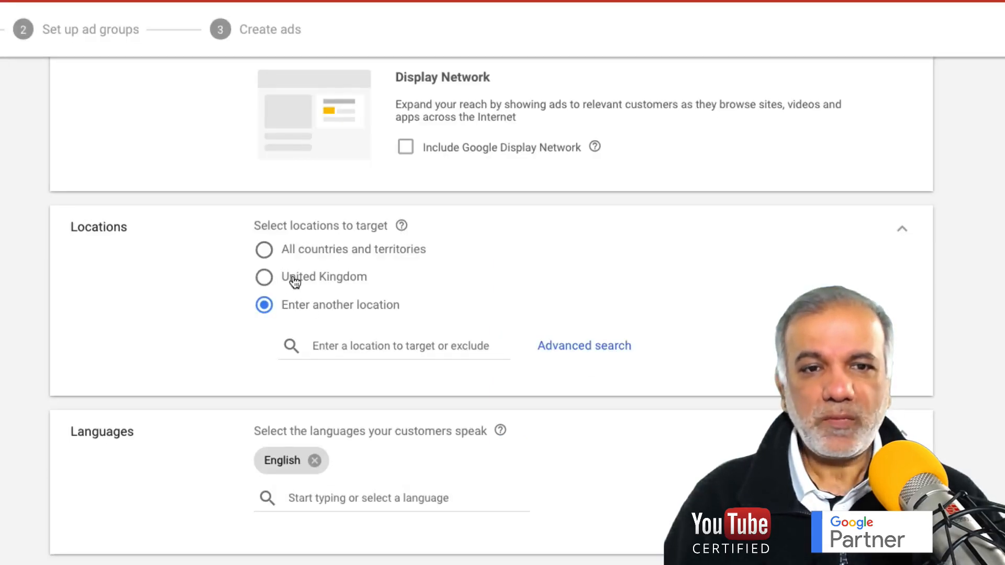
Select United Kingdom as the campaign's target location
left_click(317, 283)
scroll(570, 321, "down", 3)
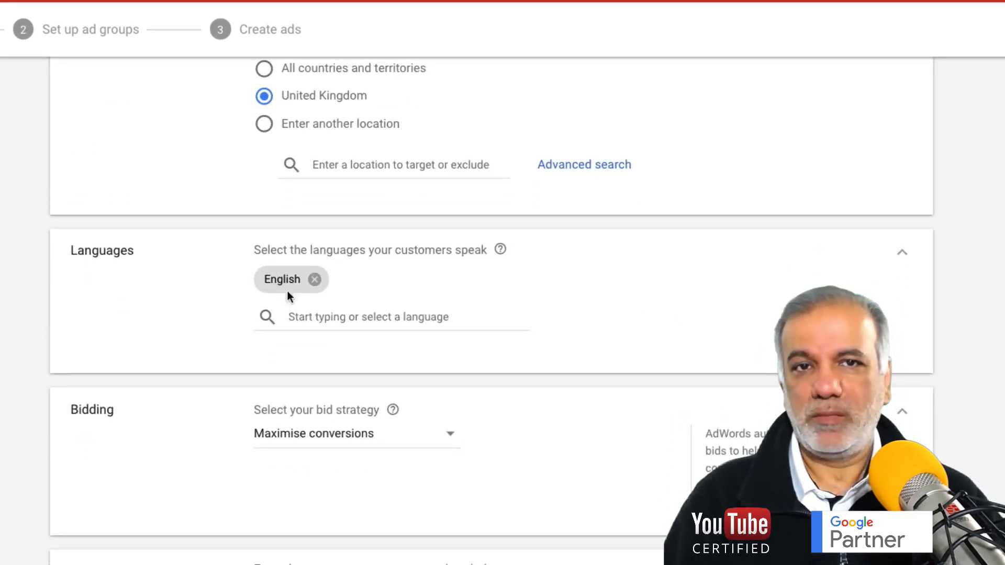
scroll(320, 298, "down", 3)
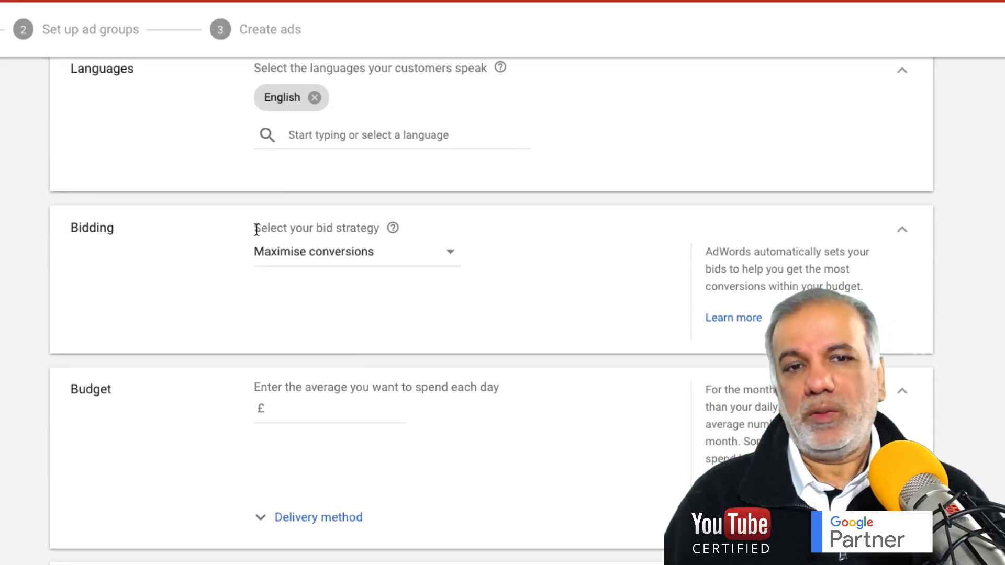
Set the bid strategy to Manual CPC, consult the Enhanced CPC help text, and leave Enhanced CPC disabled
left_click_drag(256, 230, 378, 233)
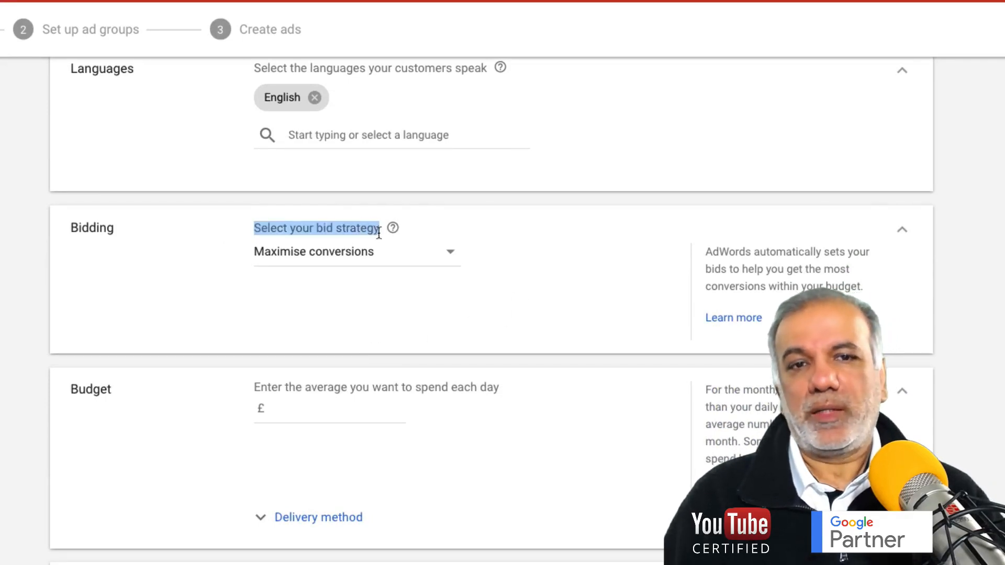
left_click(456, 258)
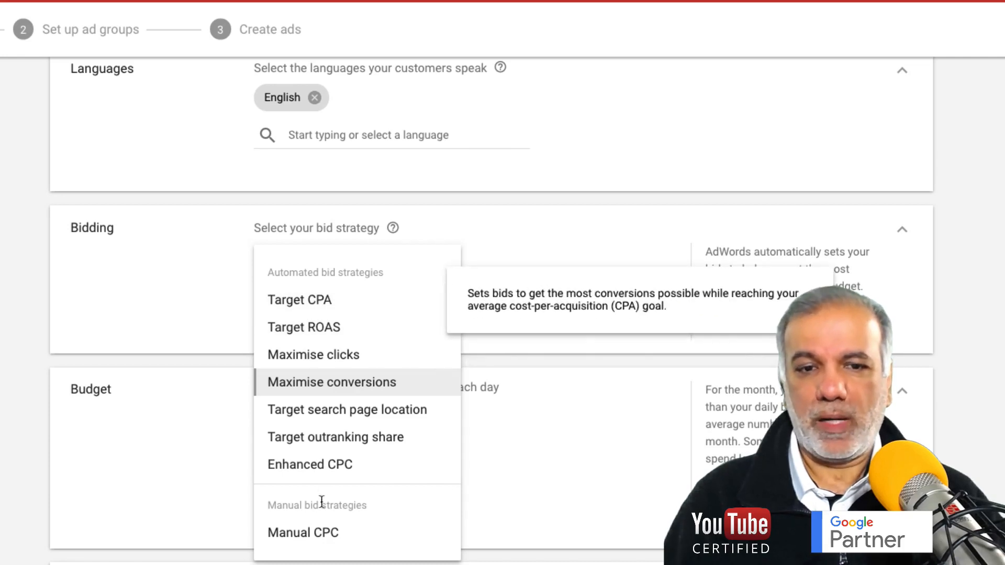
left_click(309, 539)
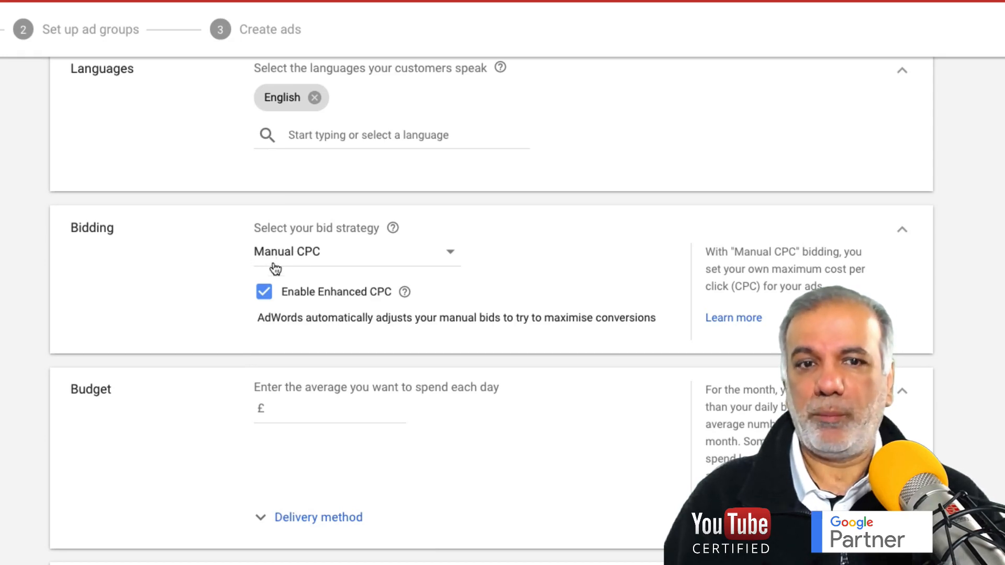
left_click(264, 296)
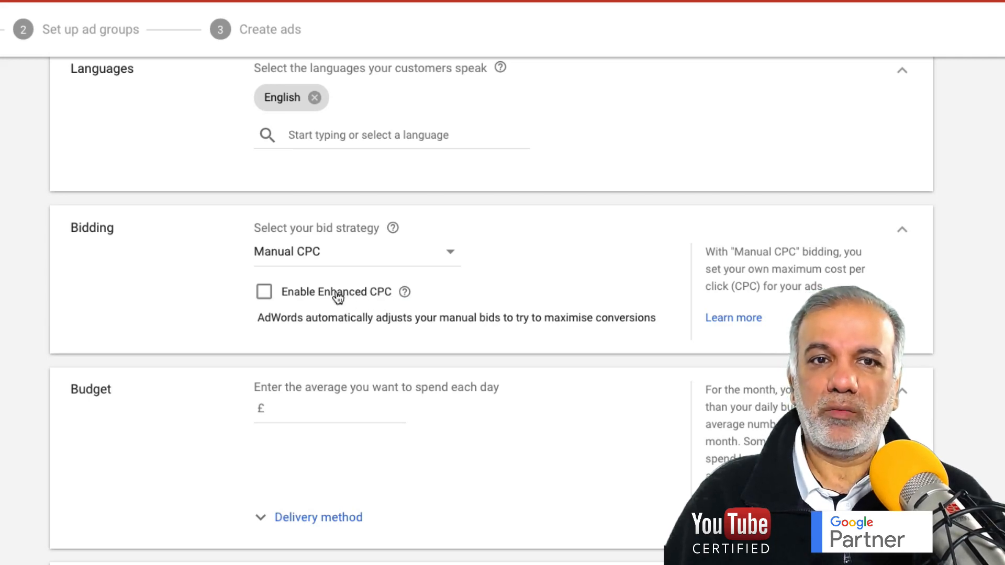
left_click(265, 295)
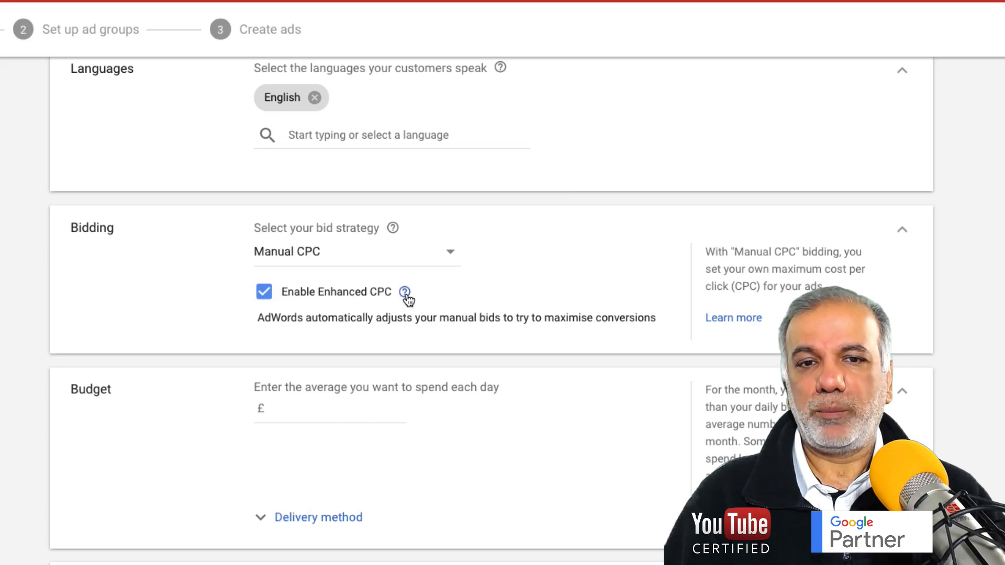
mouse_move(404, 295)
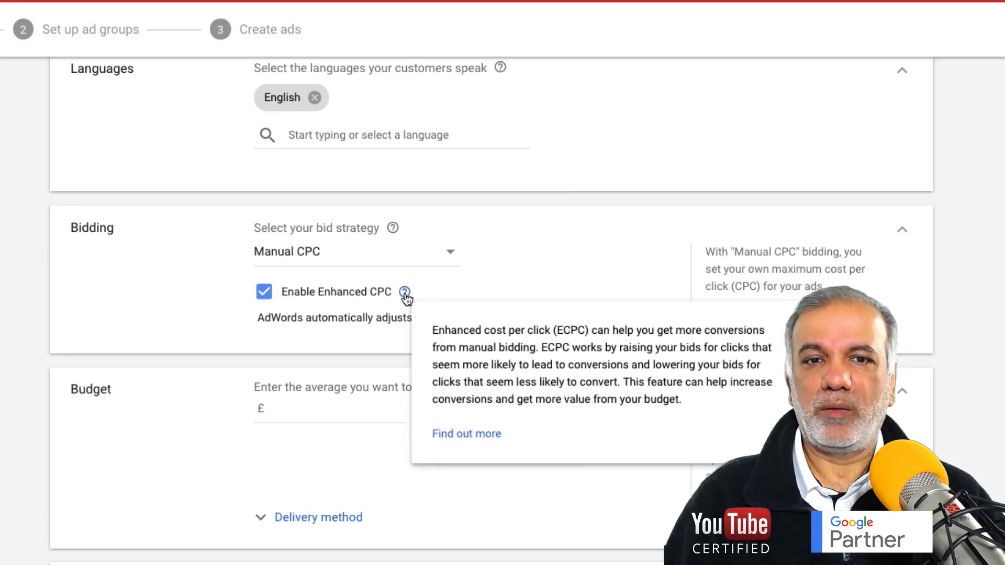
left_click_drag(459, 326, 711, 410)
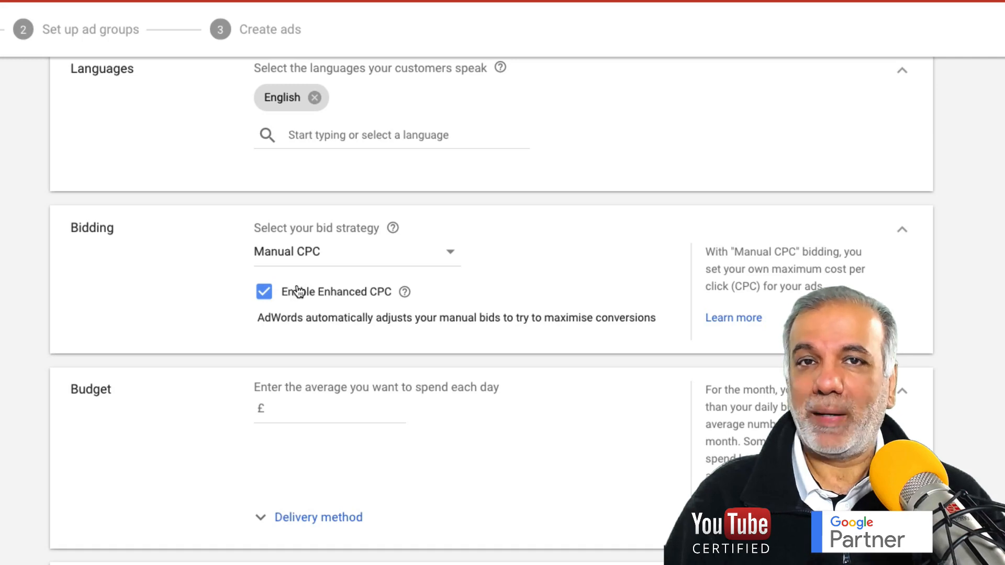
left_click(263, 294)
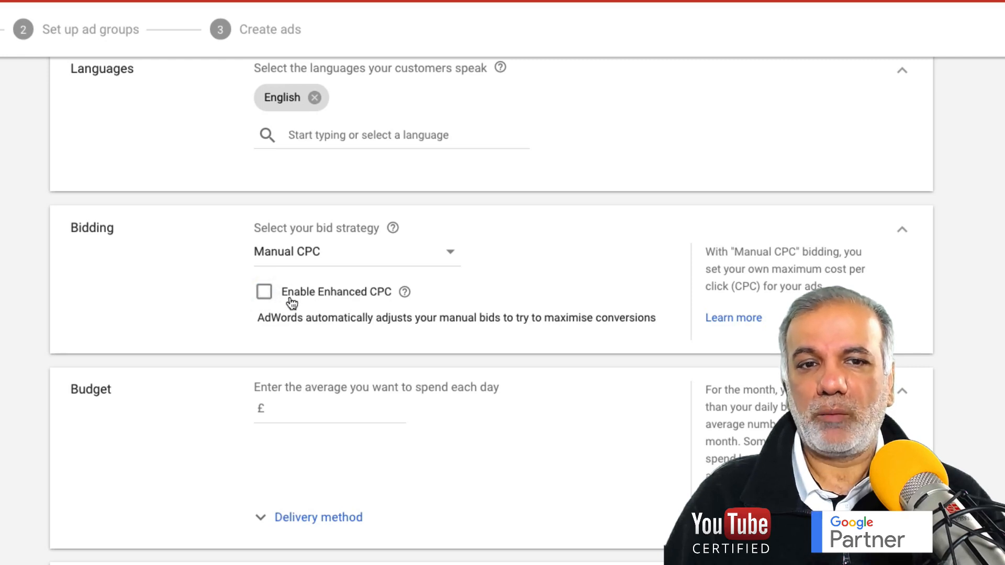
Set the average daily budget to £20 and check the delivery method options
left_click(310, 406)
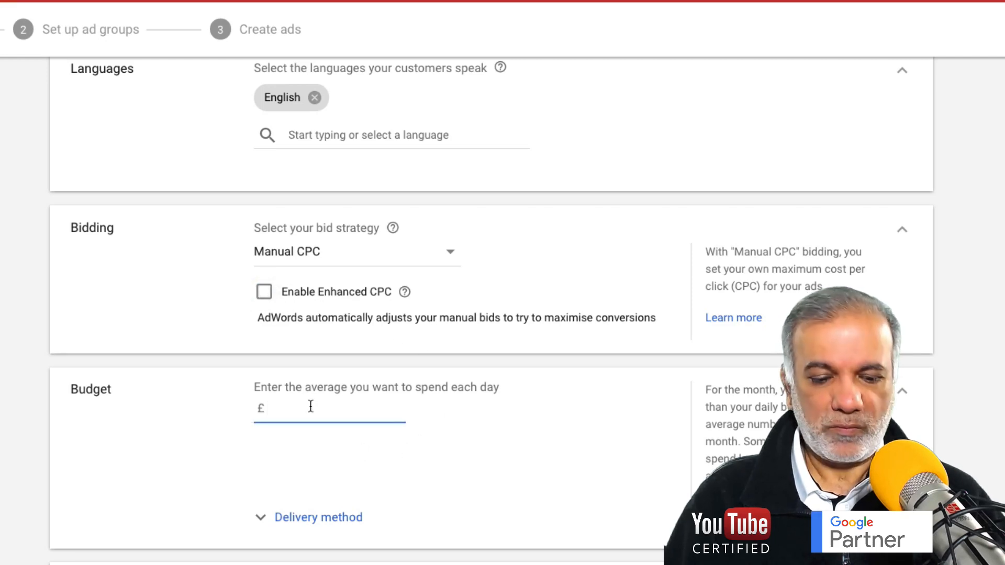
type("20")
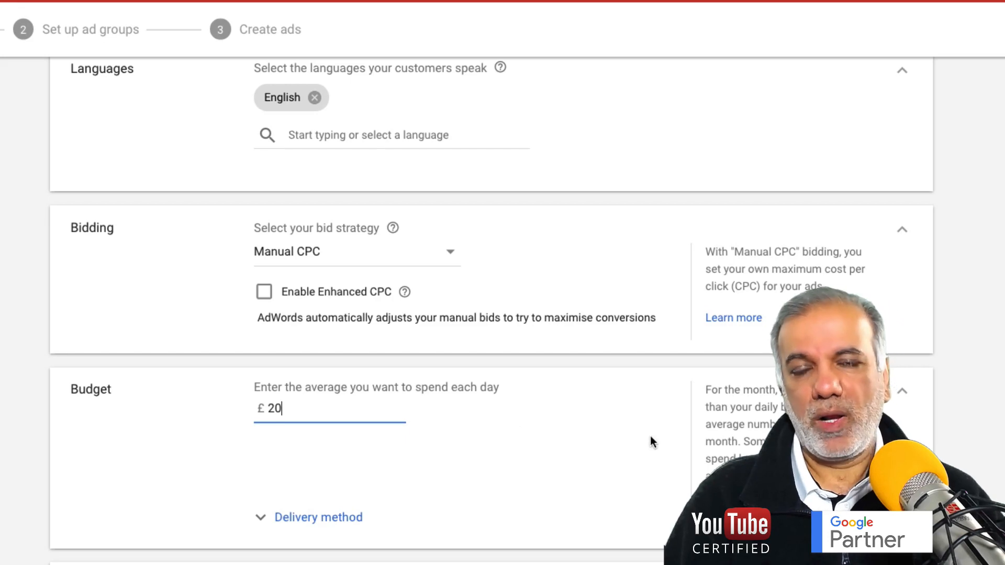
scroll(650, 436, "down", 3)
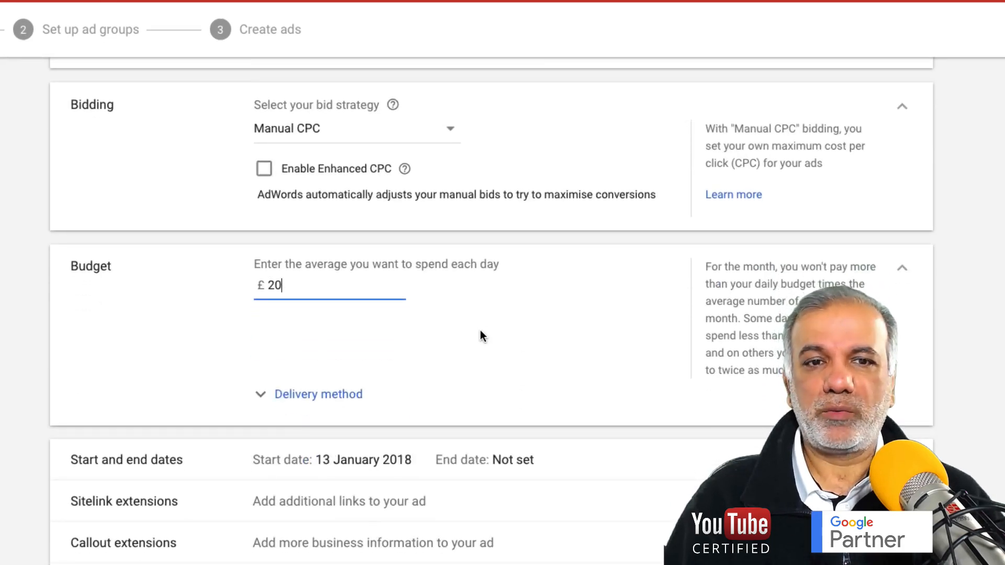
scroll(484, 341, "down", 1)
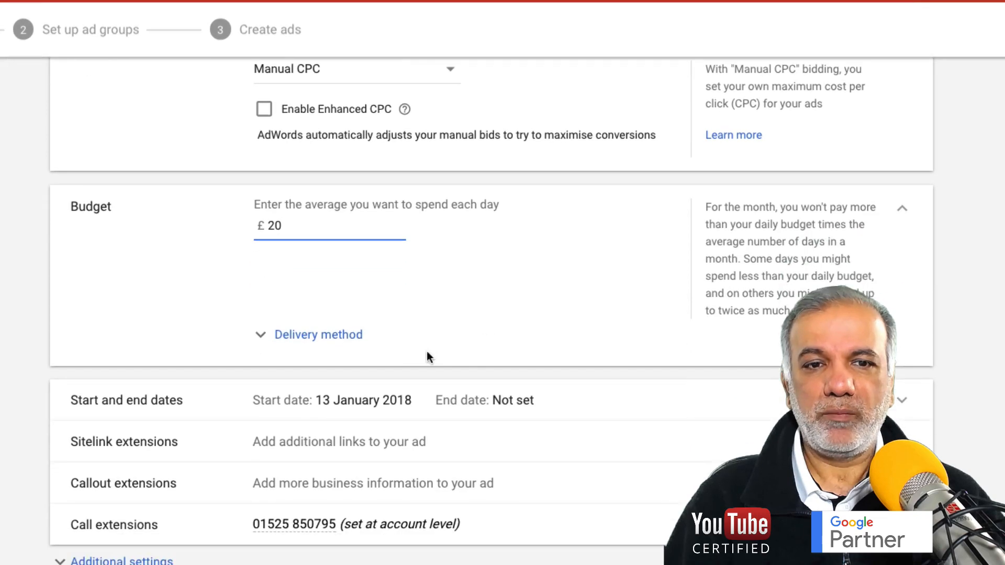
left_click(318, 337)
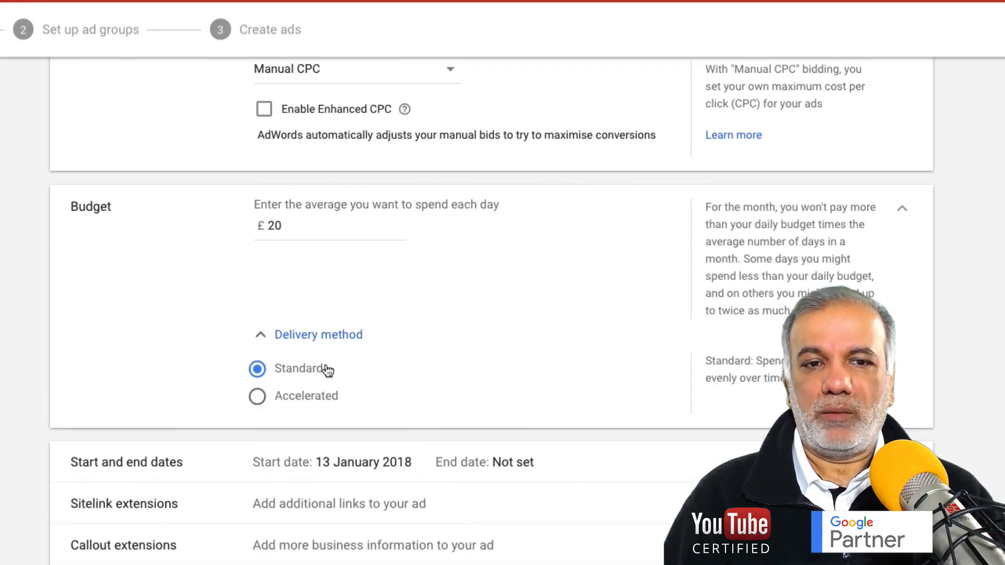
left_click(260, 336)
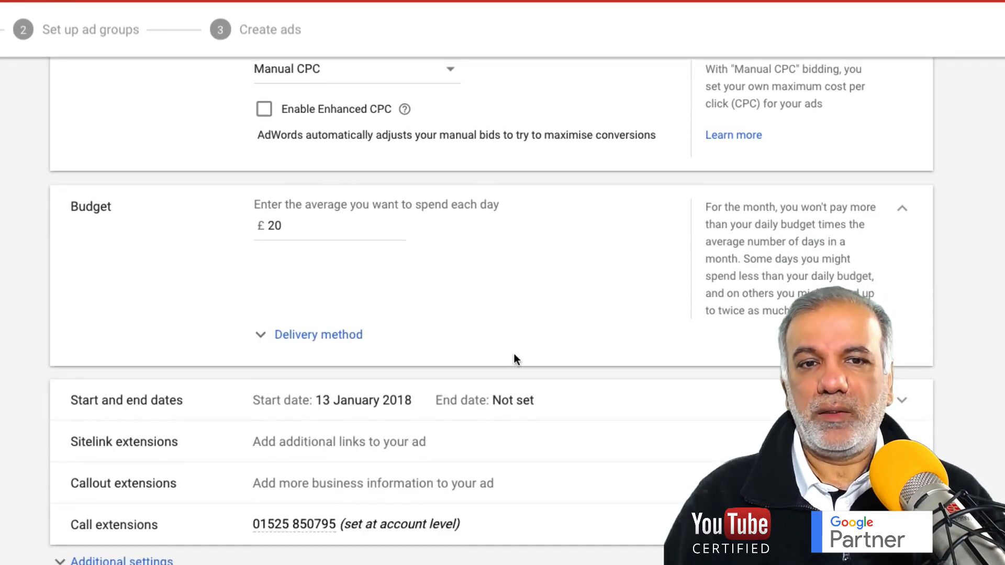
Open the sitelink extensions section and review the sitelinks available for the campaign
scroll(513, 356, "down", 2)
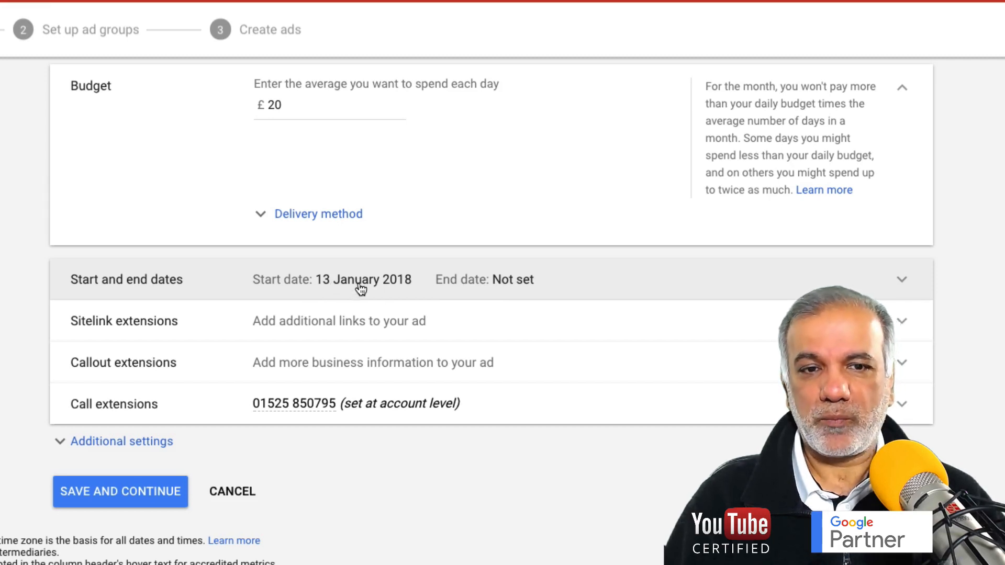
left_click(371, 324)
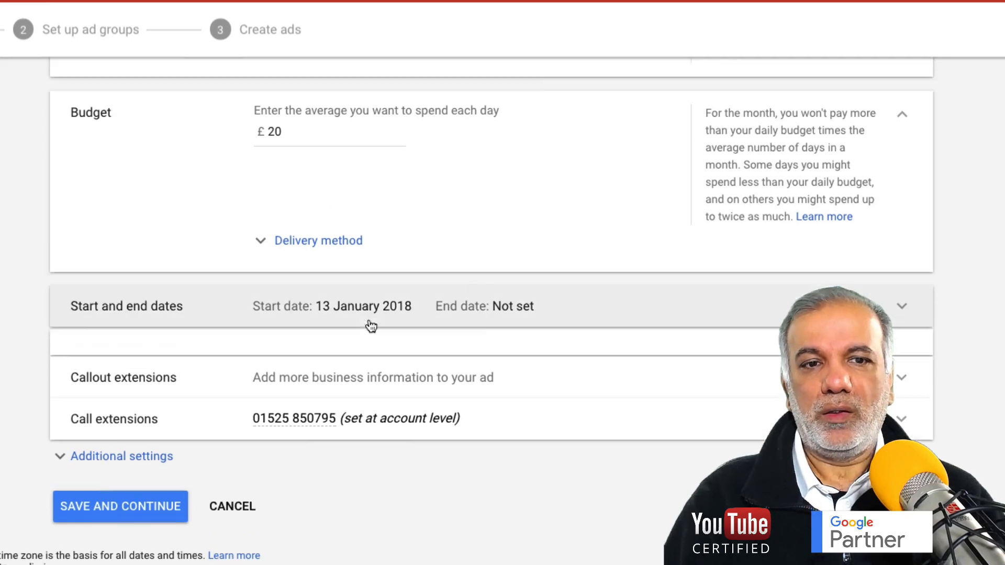
scroll(189, 324, "up", 4)
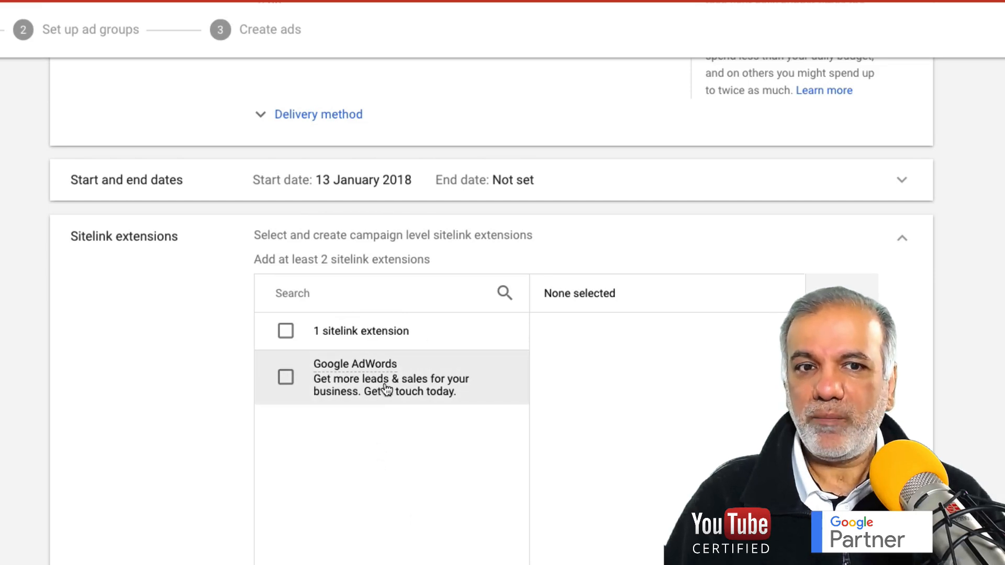
scroll(383, 390, "down", 2)
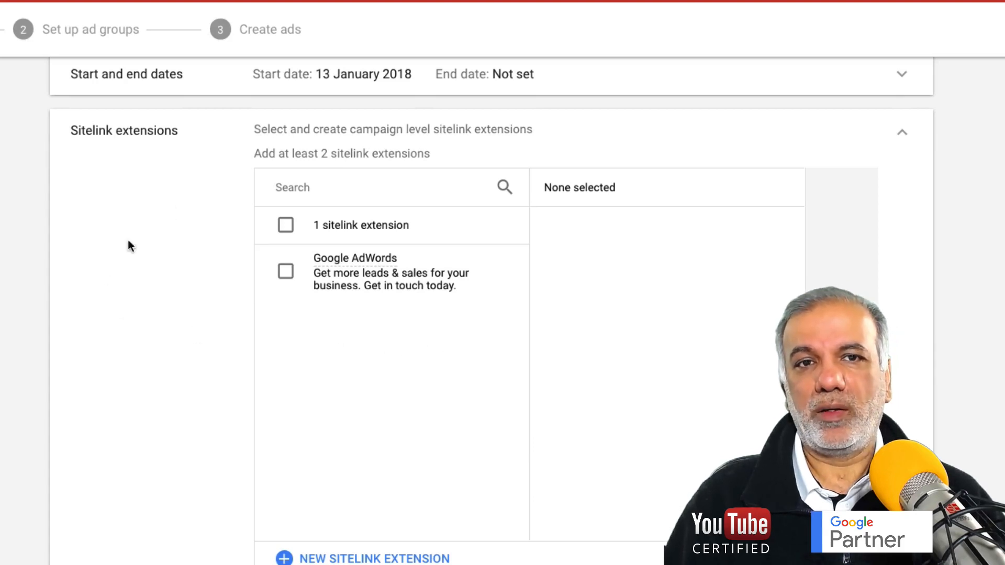
left_click_drag(81, 130, 137, 130)
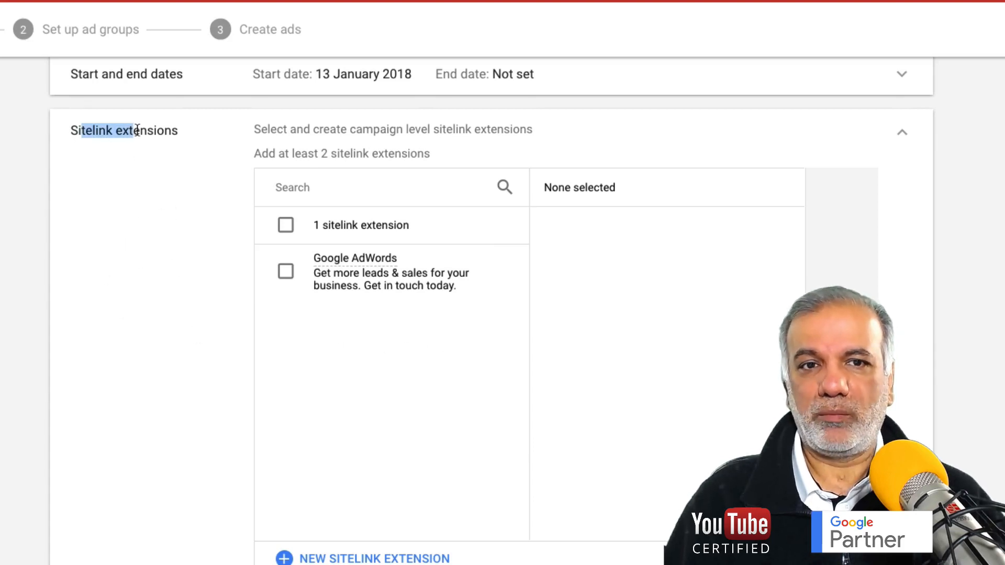
Add the callout extensions Increase Conversion Rate, Increase conversions, Increase Conversions, Over 2 hrs of videos. and Reduce Cost/Conversion to the campaign, without duplicating Increase Conversion Rate
scroll(235, 299, "down", 4)
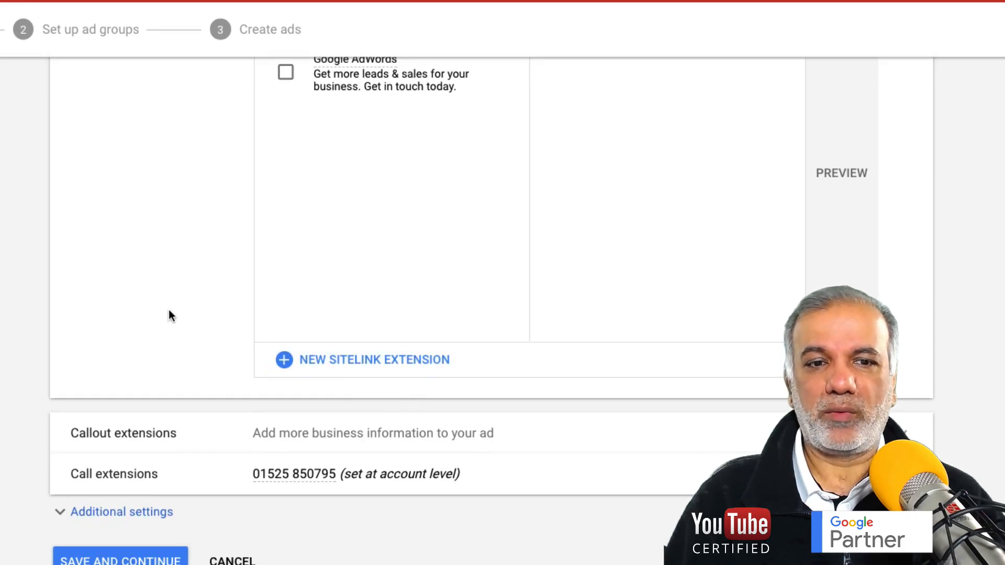
scroll(169, 313, "down", 2)
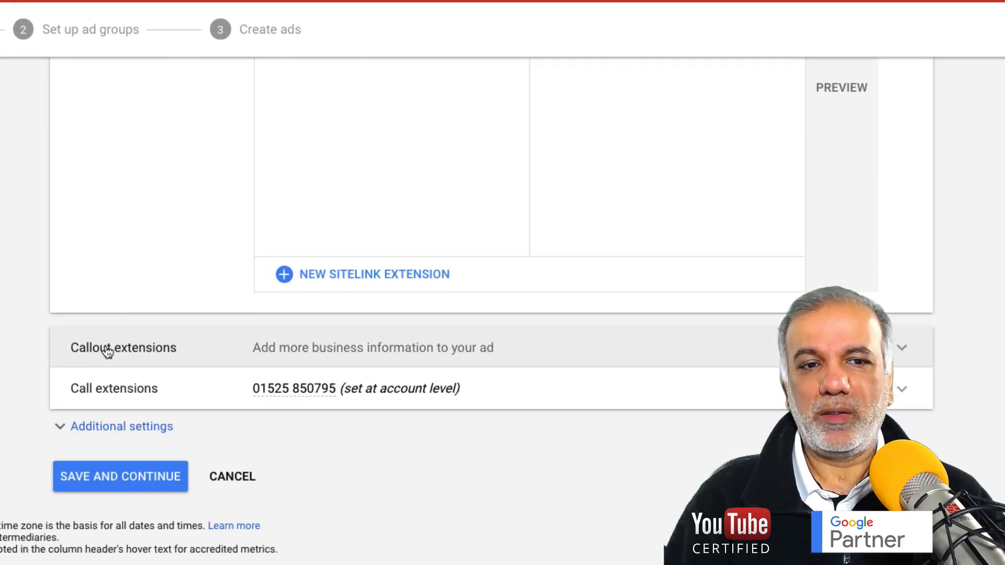
left_click(107, 350)
scroll(199, 363, "down", 8)
scroll(199, 363, "up", 3)
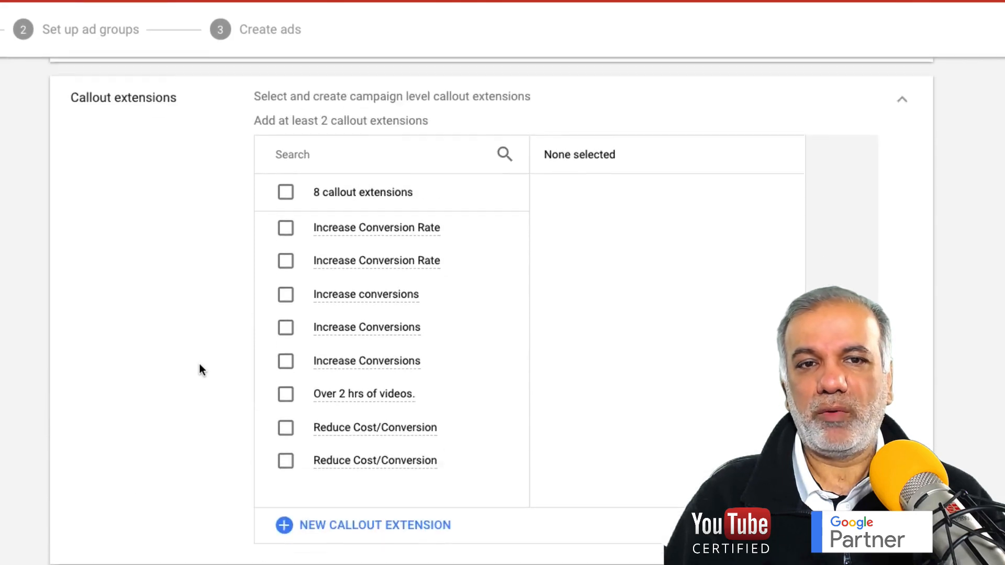
scroll(199, 364, "up", 1)
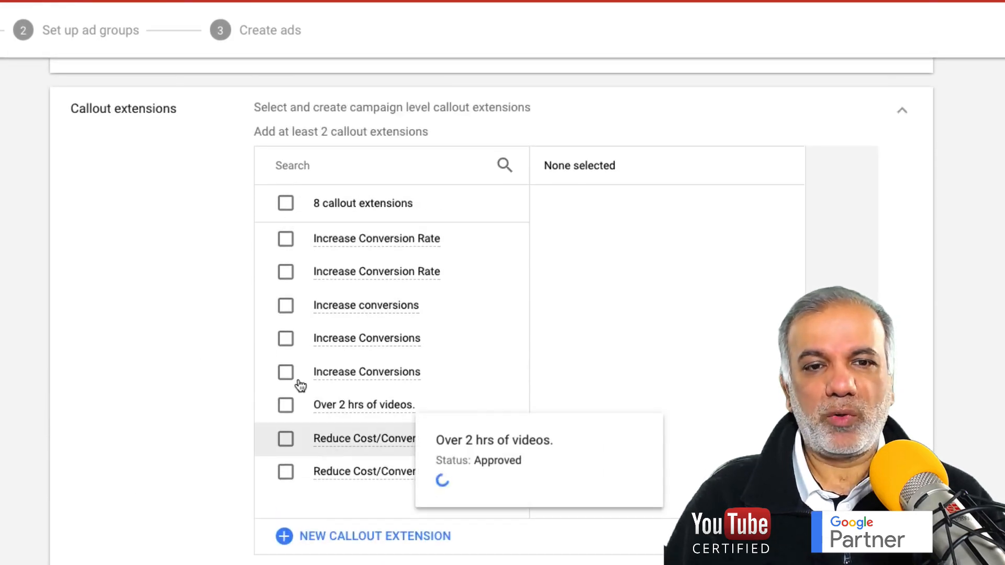
left_click(286, 240)
left_click(286, 273)
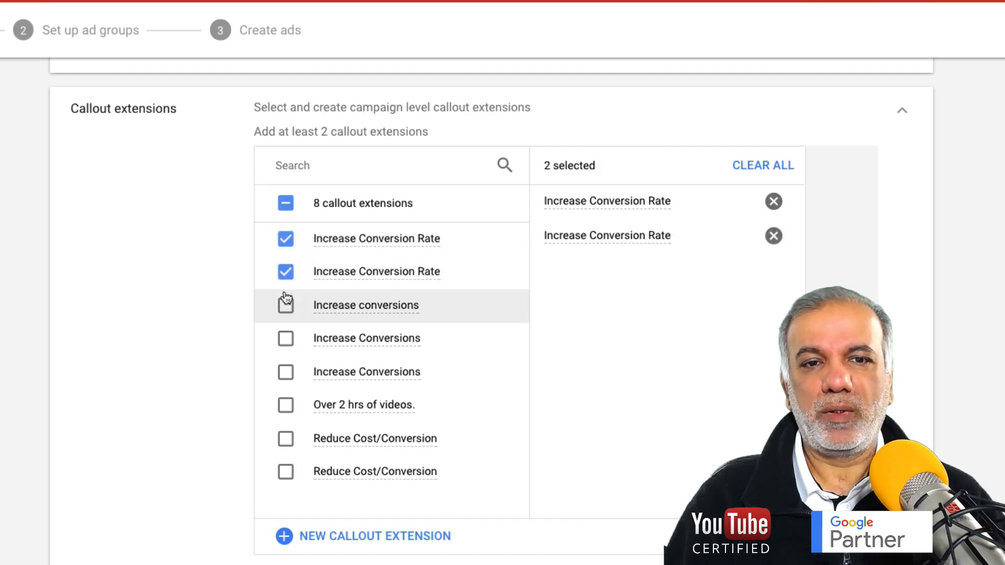
left_click(286, 273)
left_click(285, 305)
left_click(285, 372)
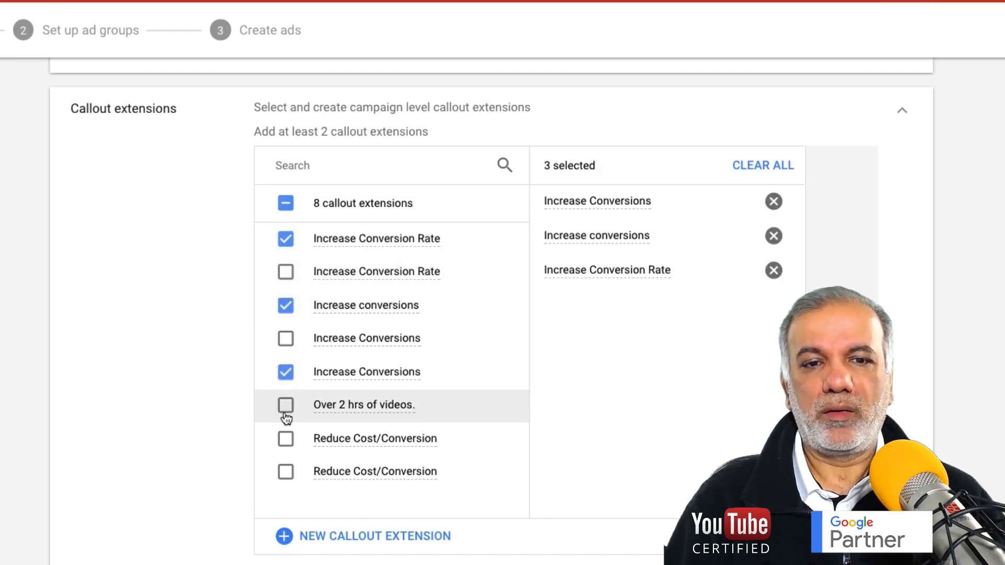
left_click(286, 405)
left_click(286, 472)
Open the call extensions section and review the account-level and campaign-level options
scroll(293, 473, "down", 2)
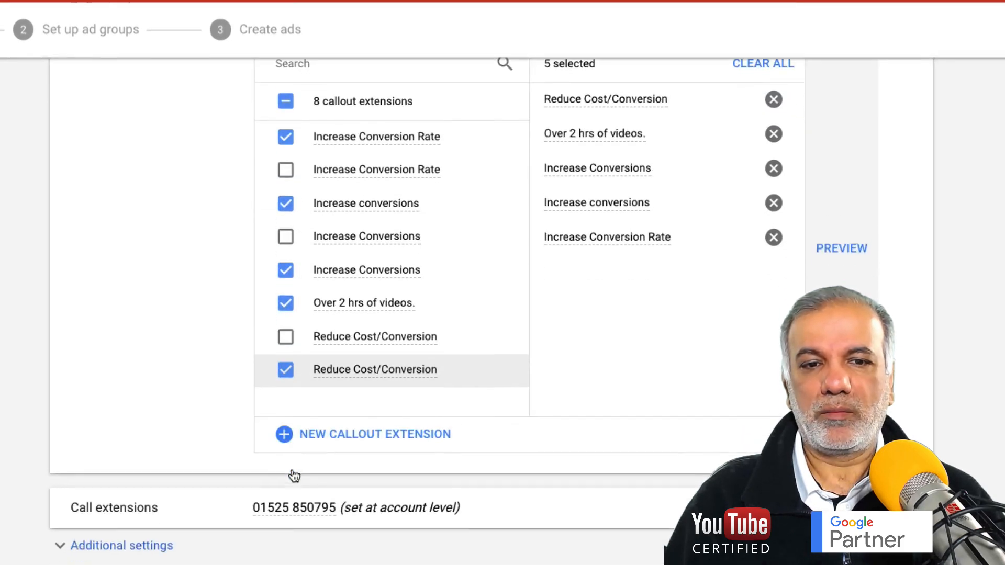
scroll(146, 345, "down", 2)
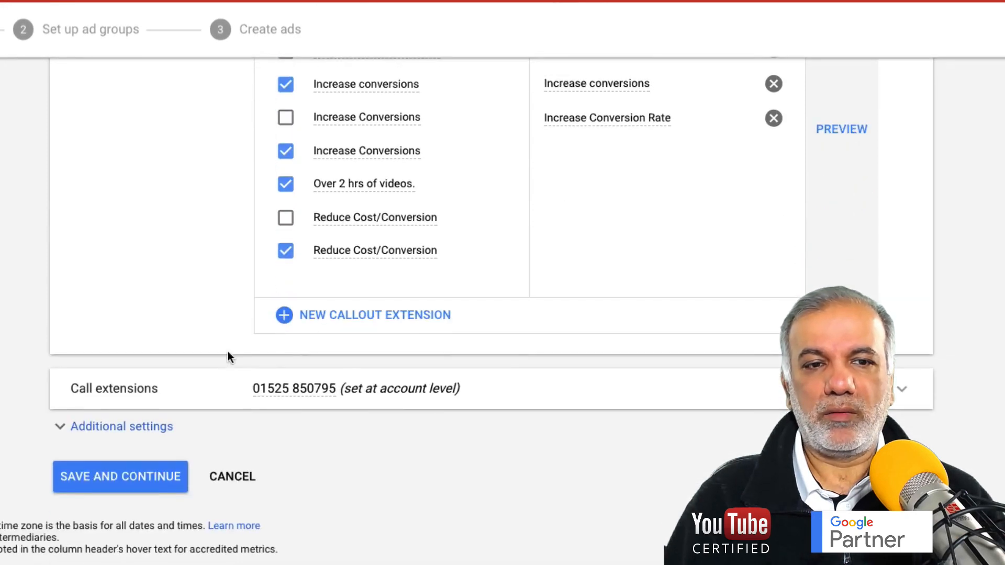
left_click(228, 387)
scroll(380, 441, "down", 2)
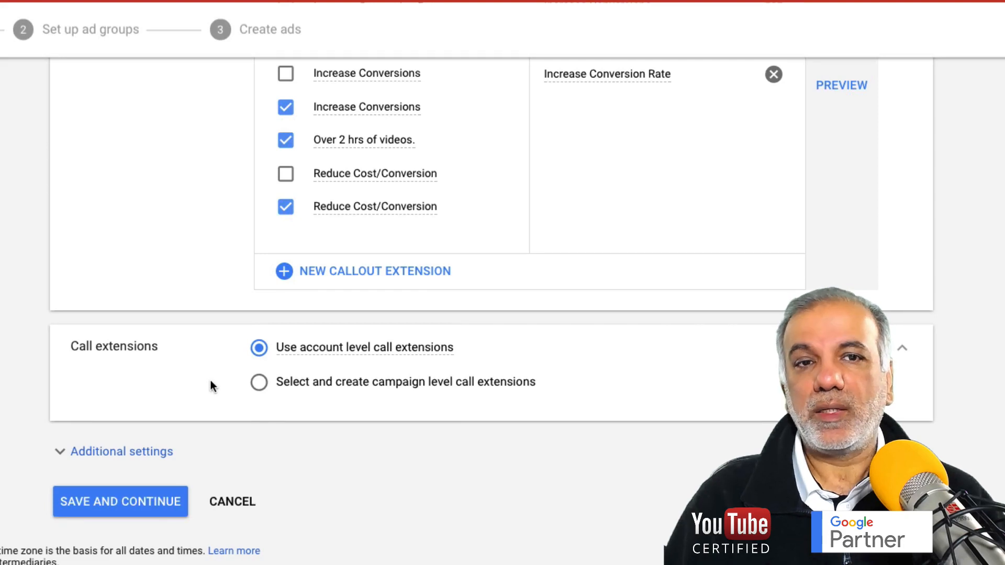
Expand the additional campaign settings and set the ad rotation to "Do not optimise: Rotate ads indefinitely"
scroll(203, 372, "down", 1)
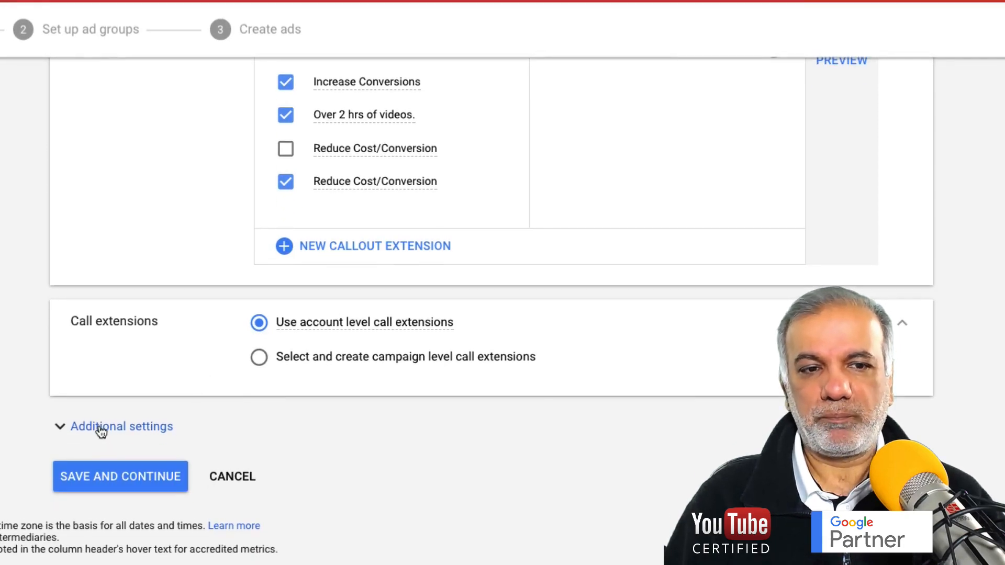
left_click(100, 427)
scroll(397, 439, "down", 5)
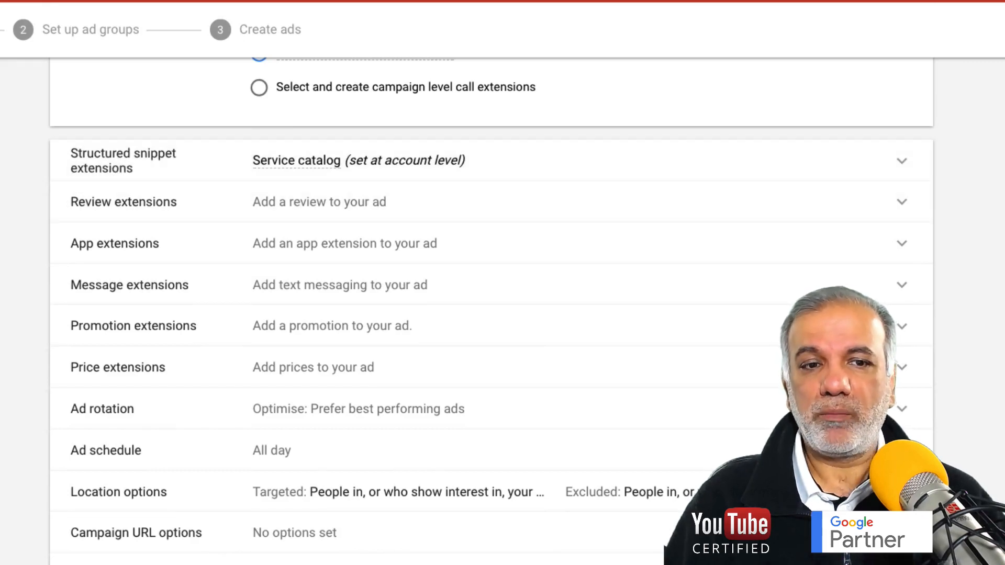
scroll(492, 314, "down", 3)
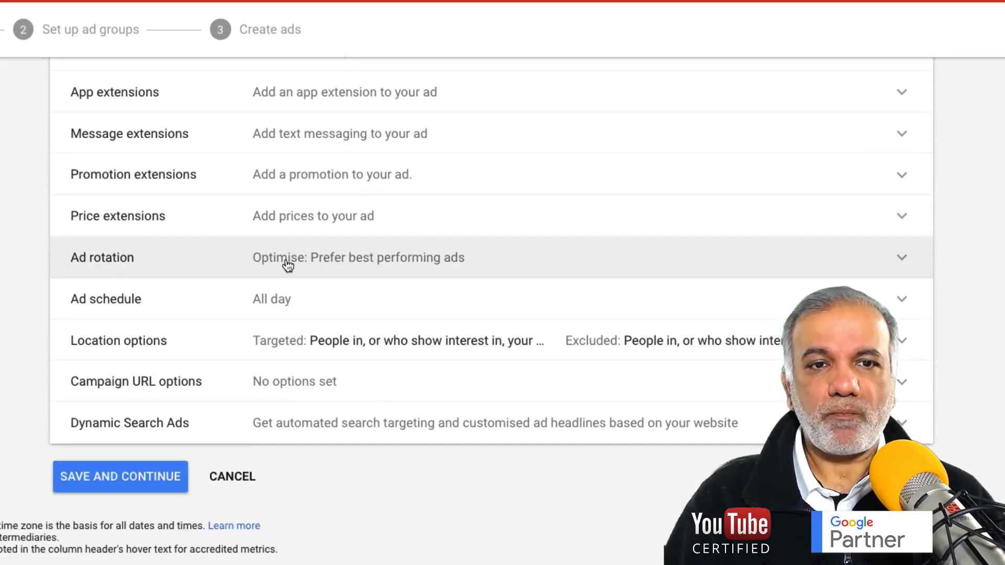
left_click(302, 264)
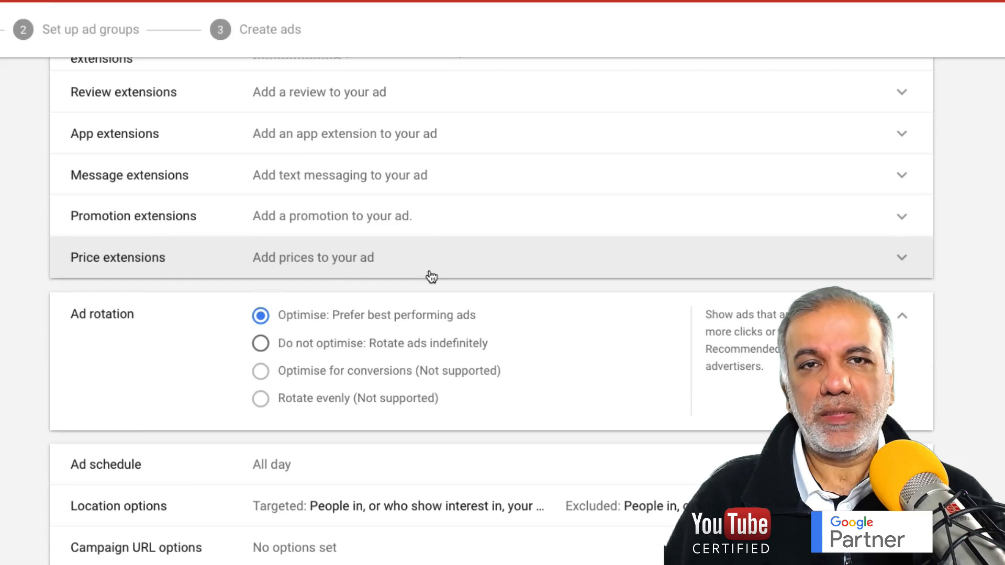
scroll(432, 276, "up", 1)
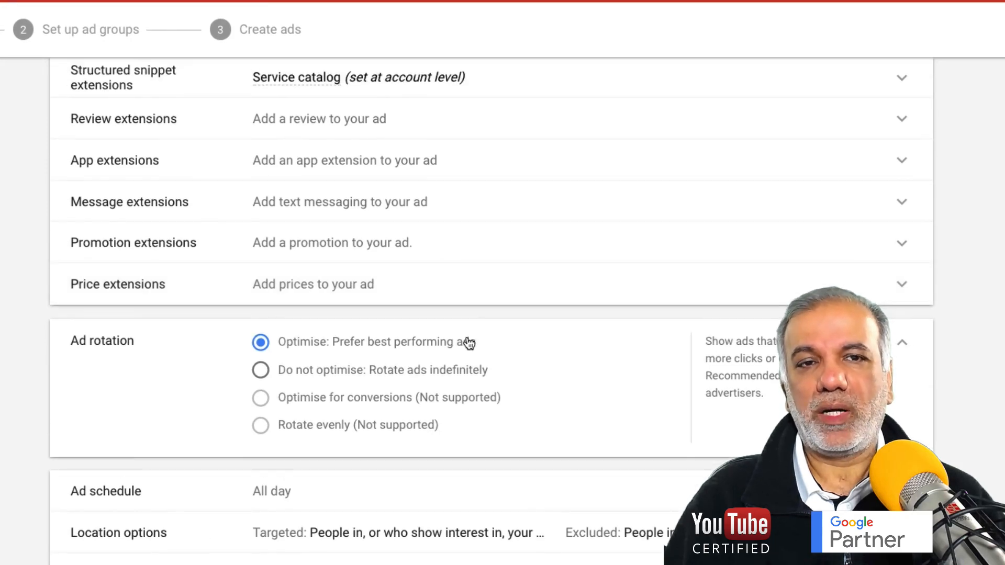
scroll(469, 343, "down", 1)
scroll(469, 343, "down", 1)
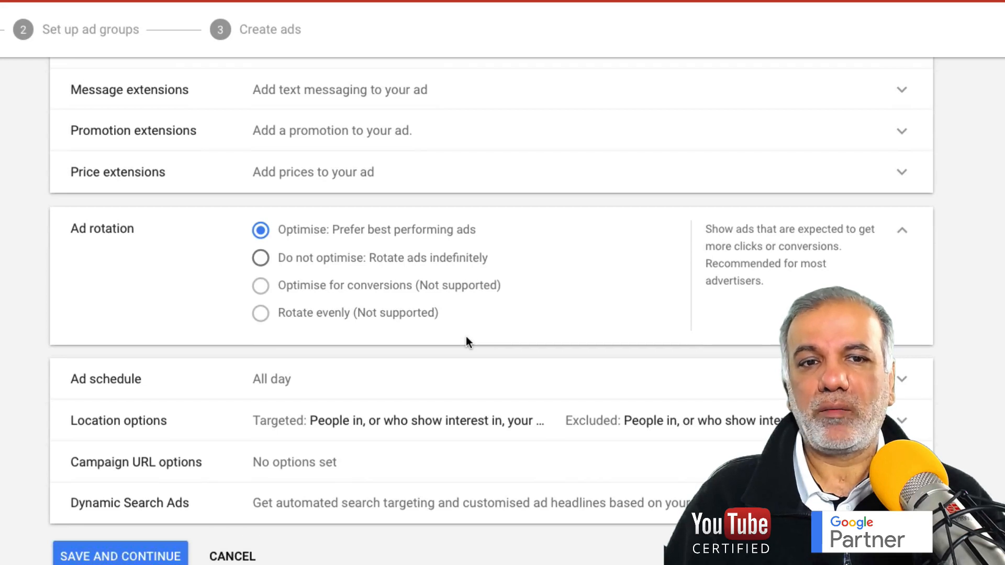
left_click(260, 258)
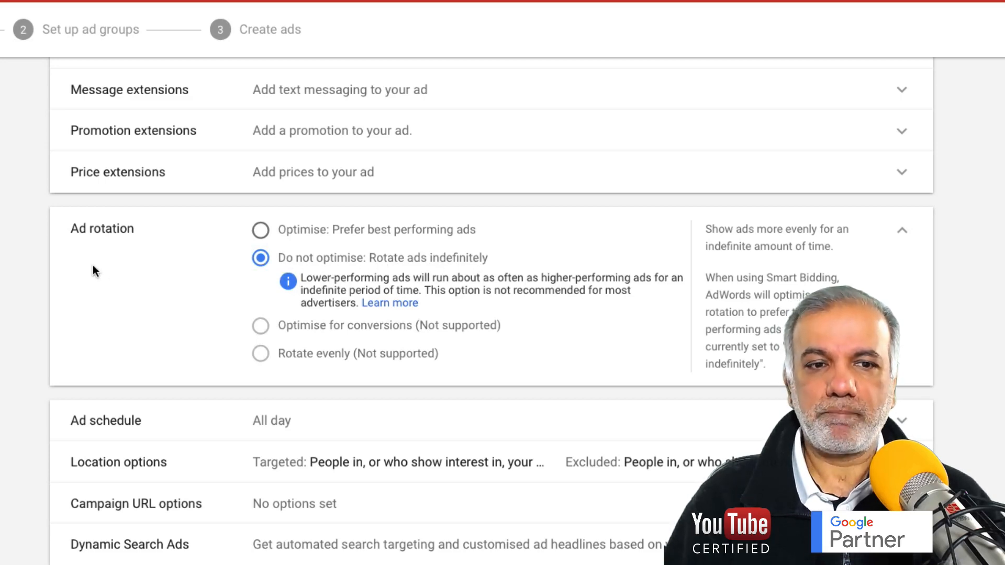
Open the ad schedule section and review the available day options, keeping the schedule on all days
scroll(93, 266, "down", 2)
left_click(263, 301)
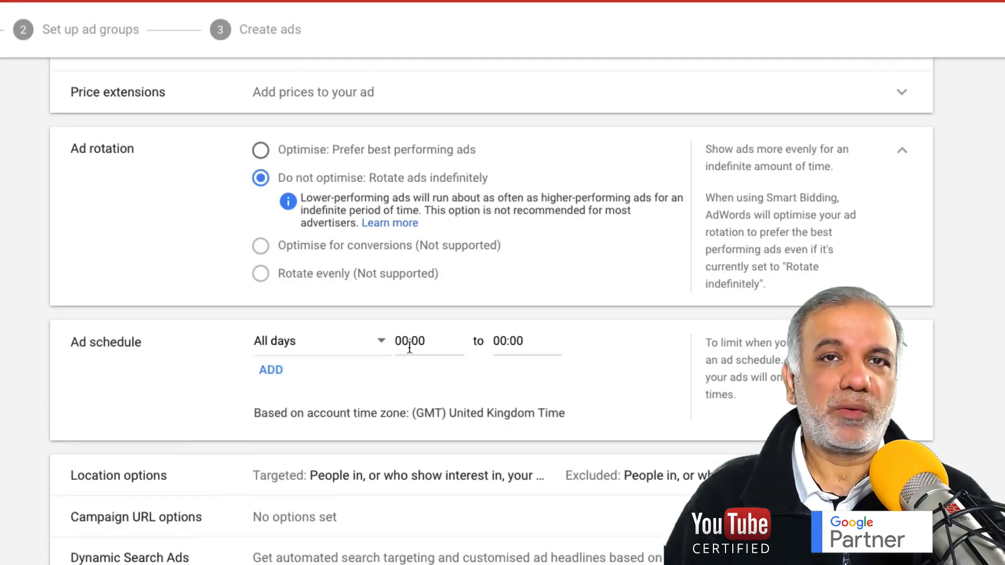
left_click(365, 346)
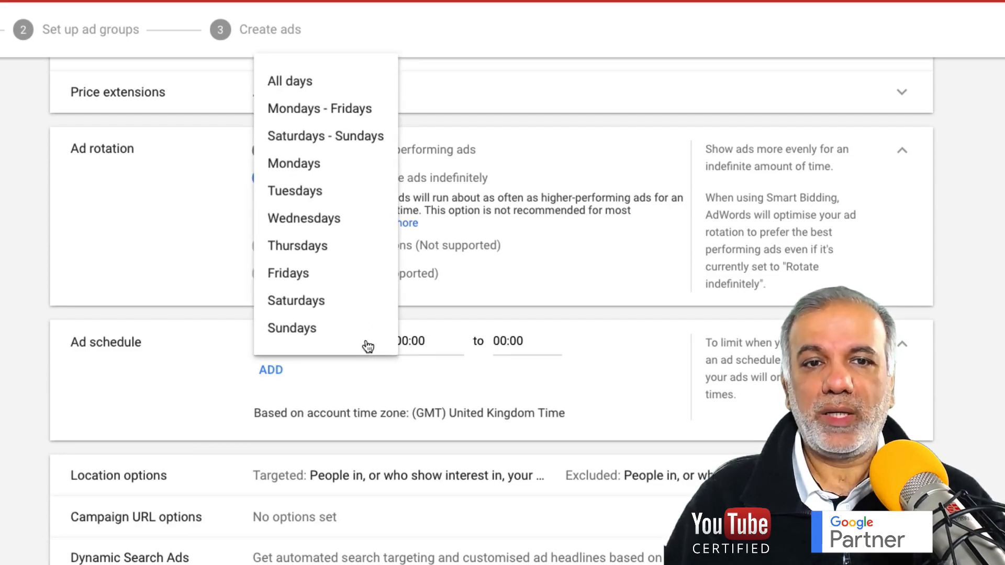
left_click(424, 352)
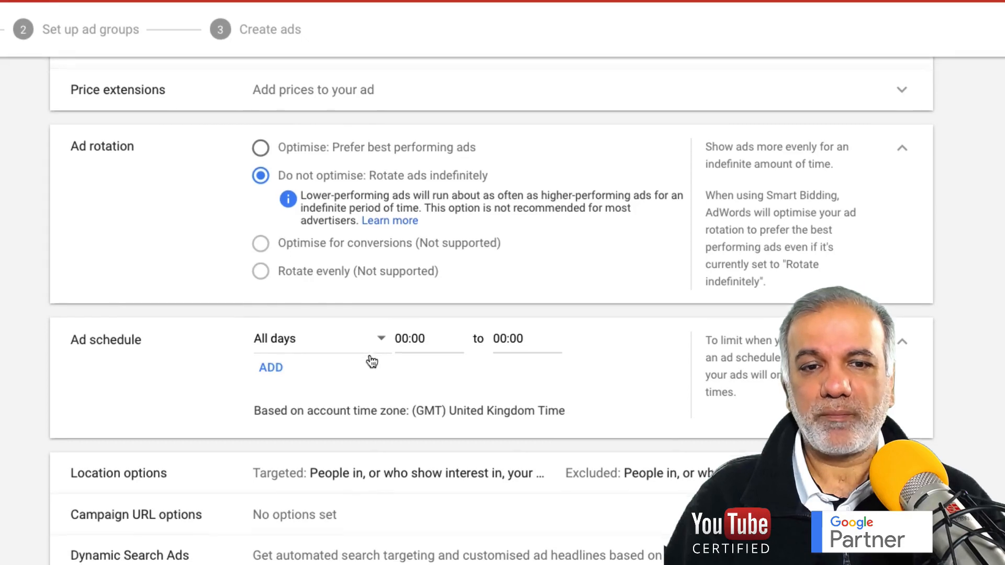
Set the location options to target "People in your targeted locations" and exclude "People in your excluded locations"
scroll(370, 360, "down", 3)
left_click(471, 345)
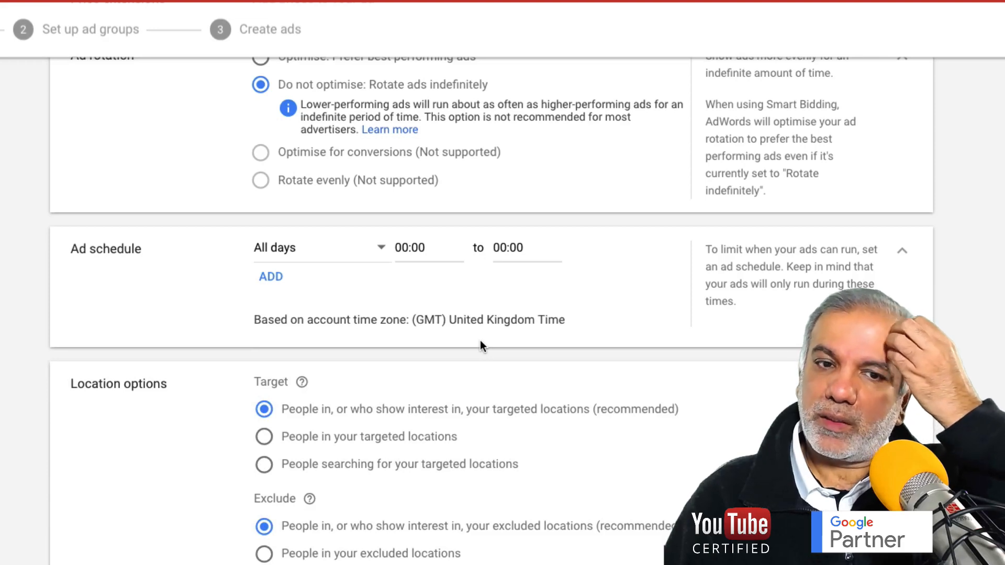
left_click(266, 437)
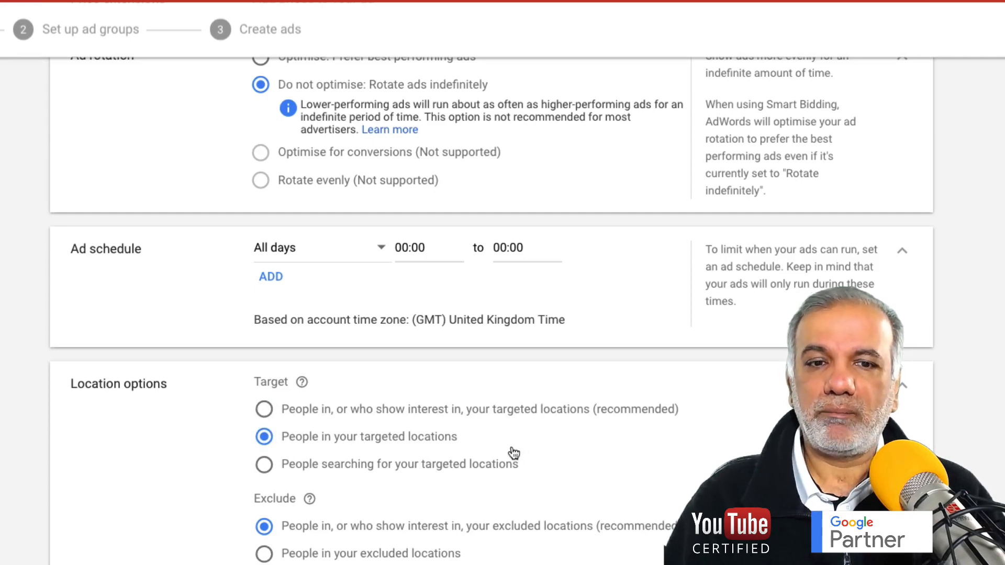
scroll(512, 453, "down", 2)
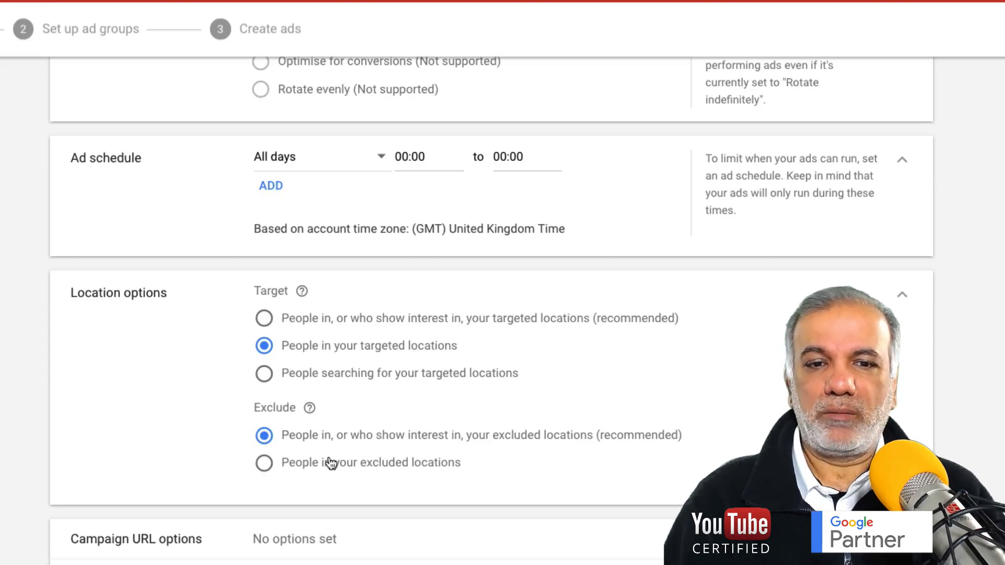
left_click(371, 464)
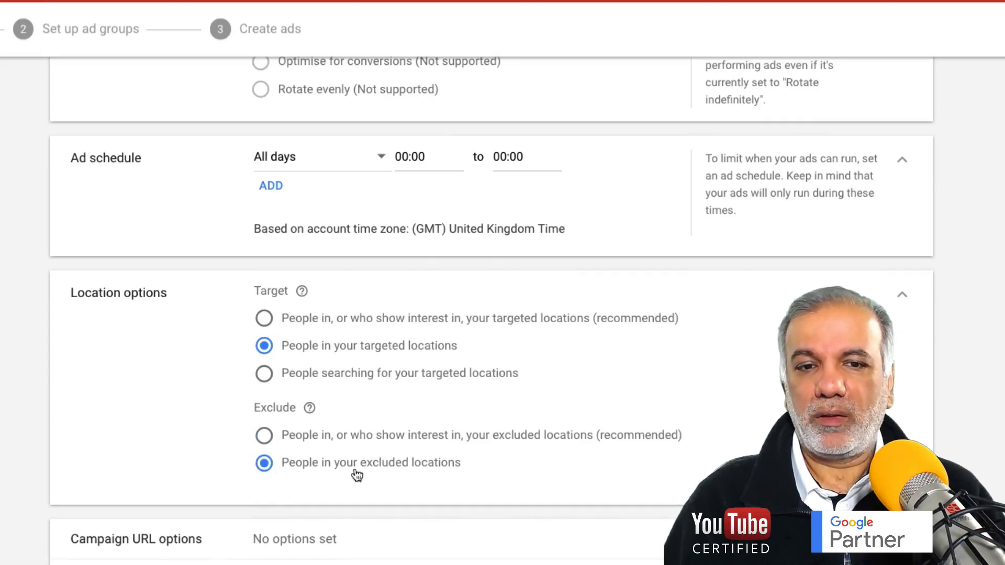
Expand the campaign URL options, review the tracking template and custom parameter fields, and collapse the section without entering anything
scroll(455, 471, "down", 3)
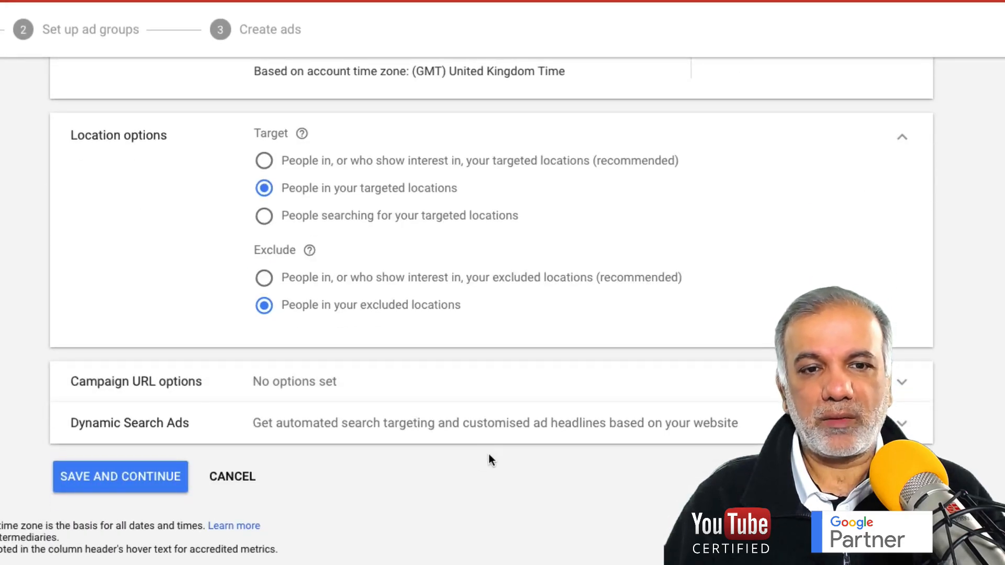
left_click(288, 381)
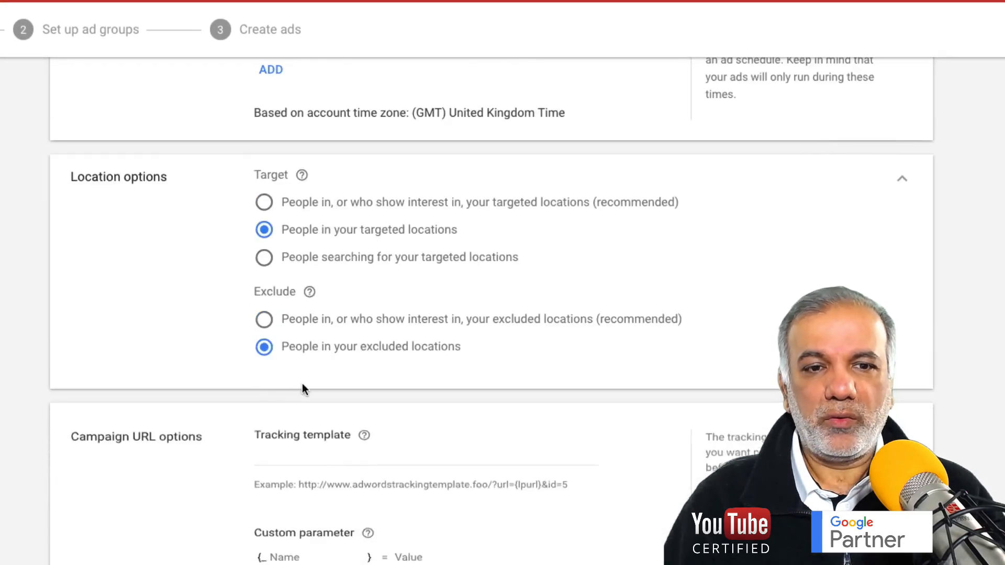
scroll(338, 395, "down", 1)
scroll(338, 394, "down", 2)
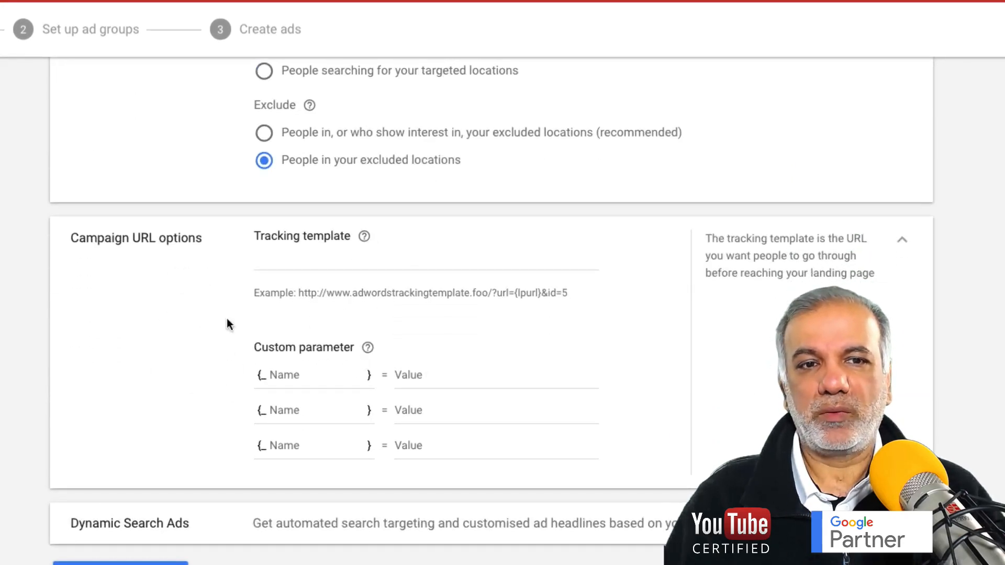
scroll(238, 349, "down", 1)
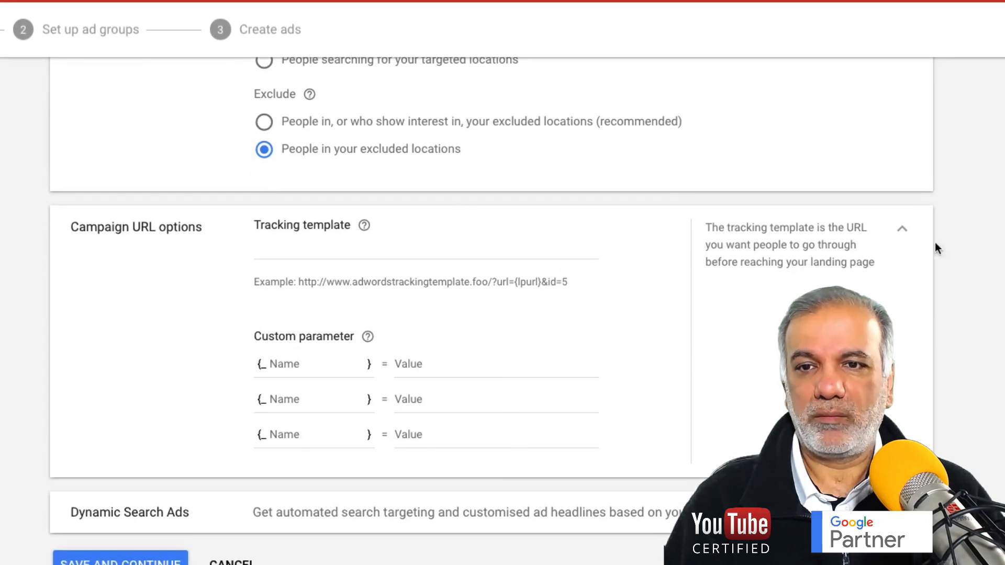
left_click(900, 232)
Save the campaign settings and continue to the ad group setup
scroll(533, 291, "down", 1)
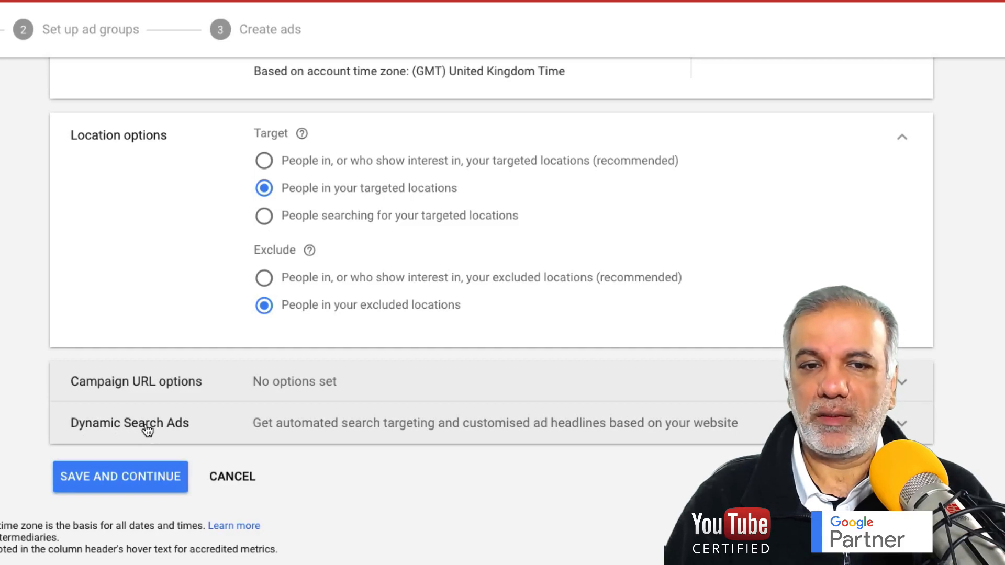
left_click(104, 480)
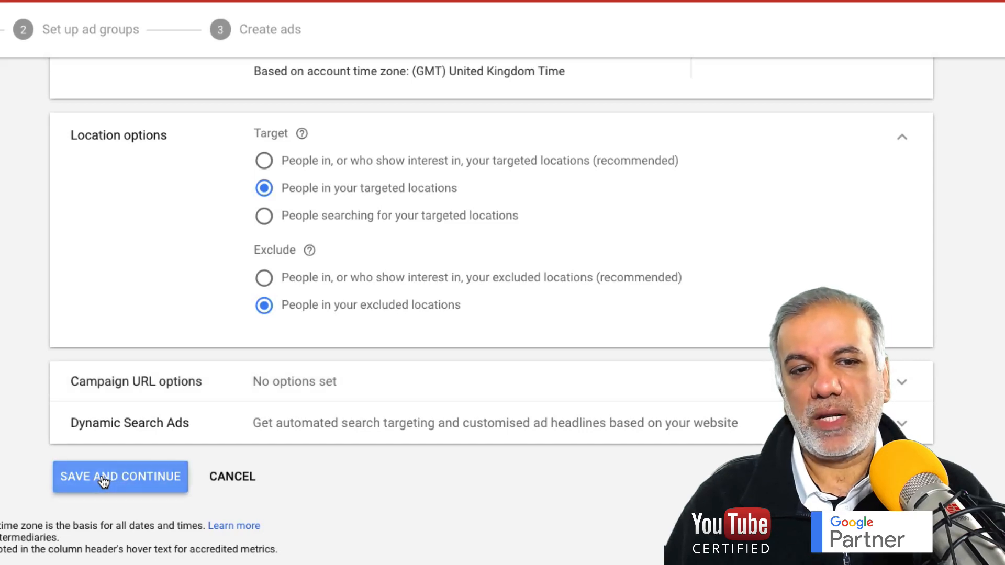